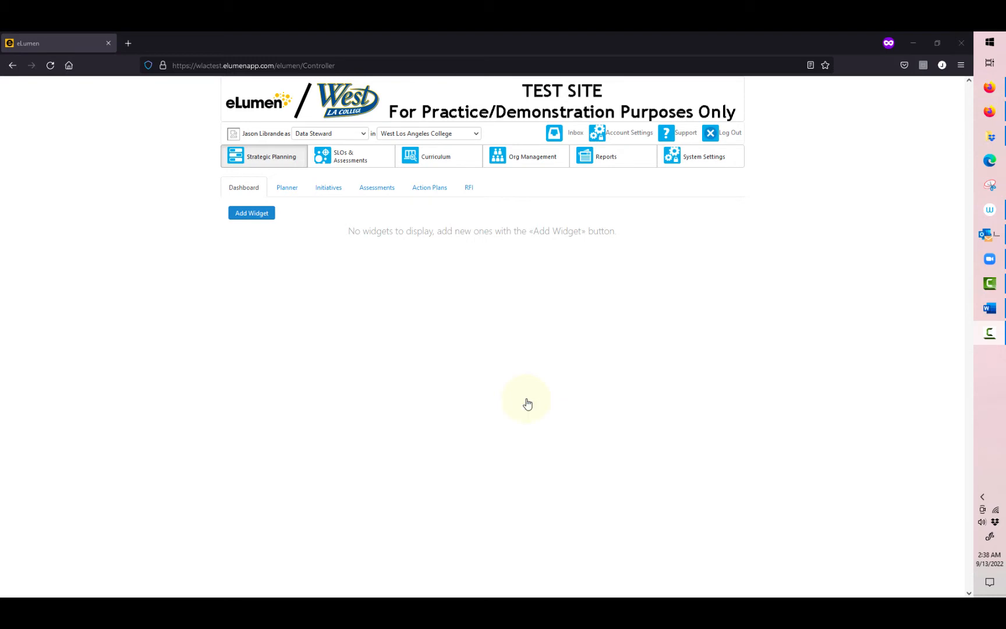
- Switch the account role to Faculty in the Biology department
click(345, 137)
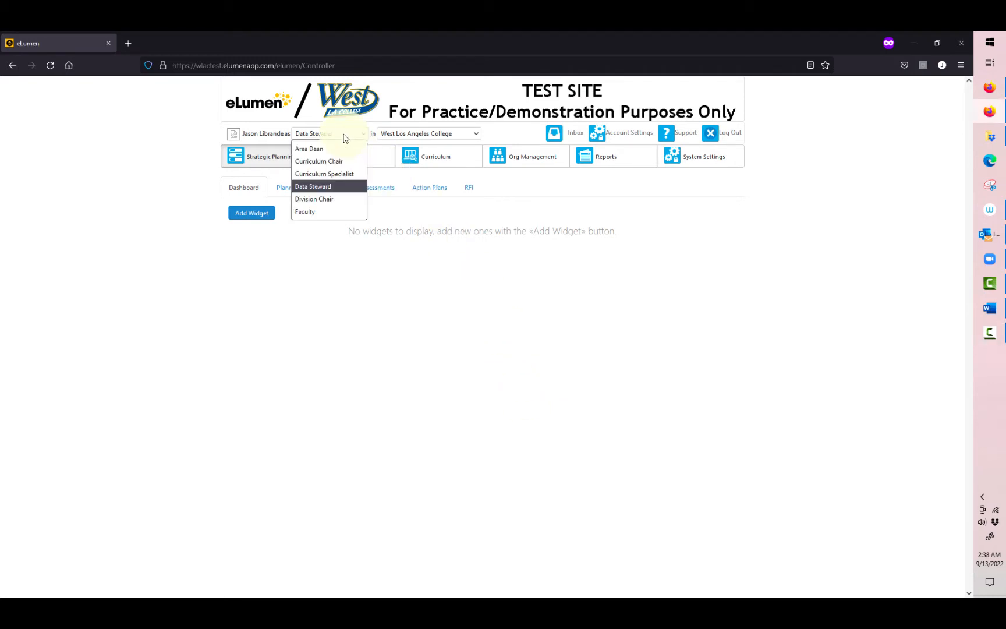
click(327, 211)
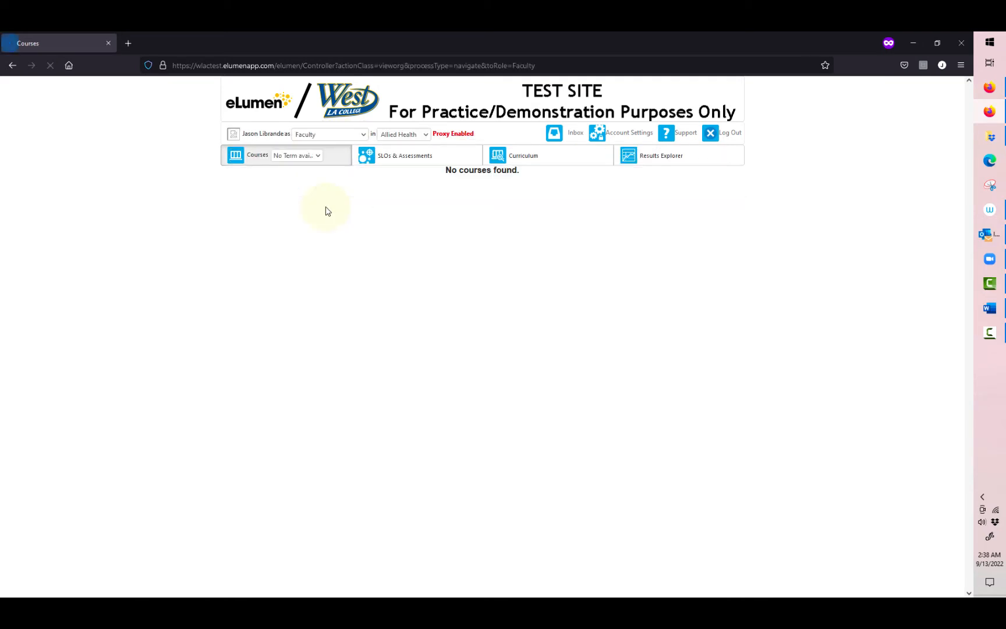
click(412, 137)
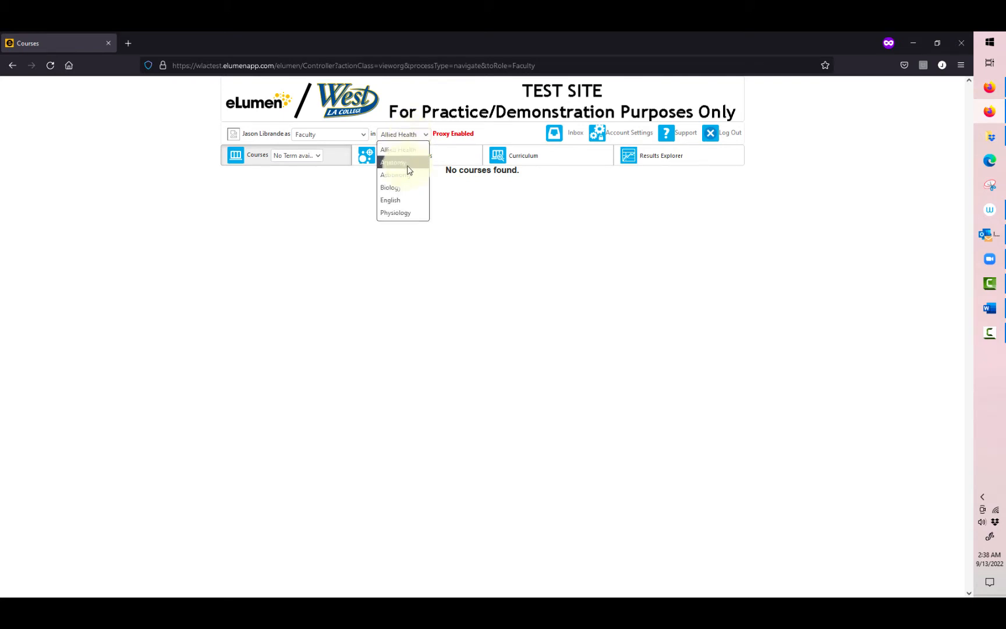
click(405, 187)
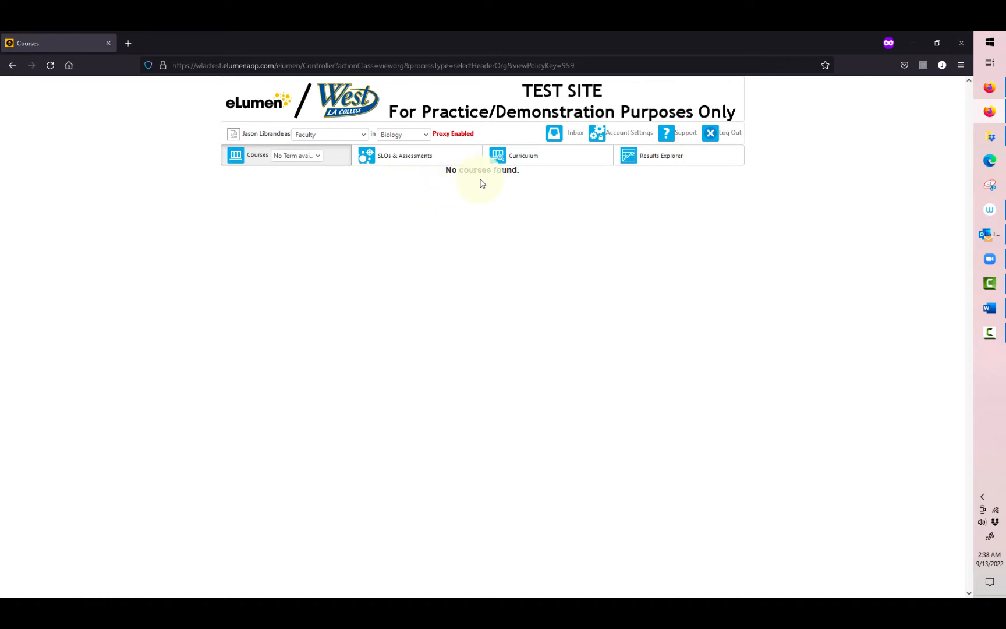
- Open the Curriculum Library and filter the courses by the course identifier "biol"
click(518, 166)
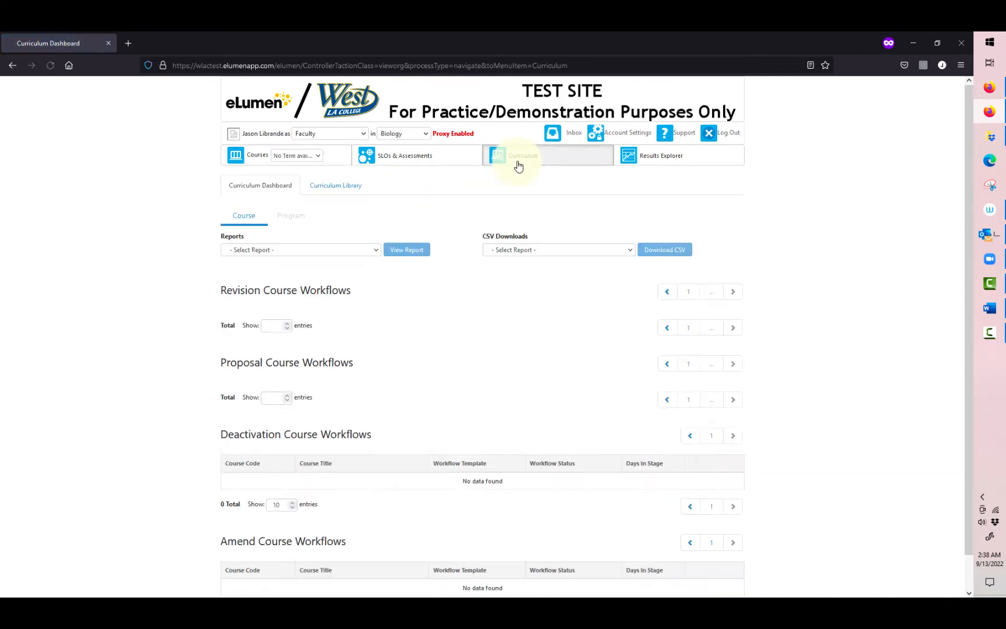
click(355, 188)
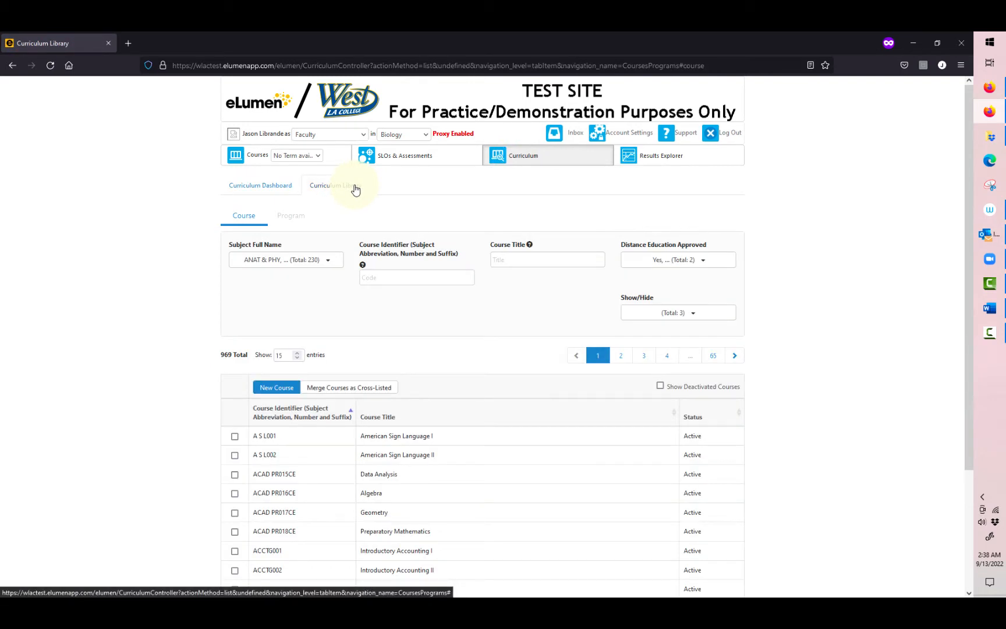
click(378, 276)
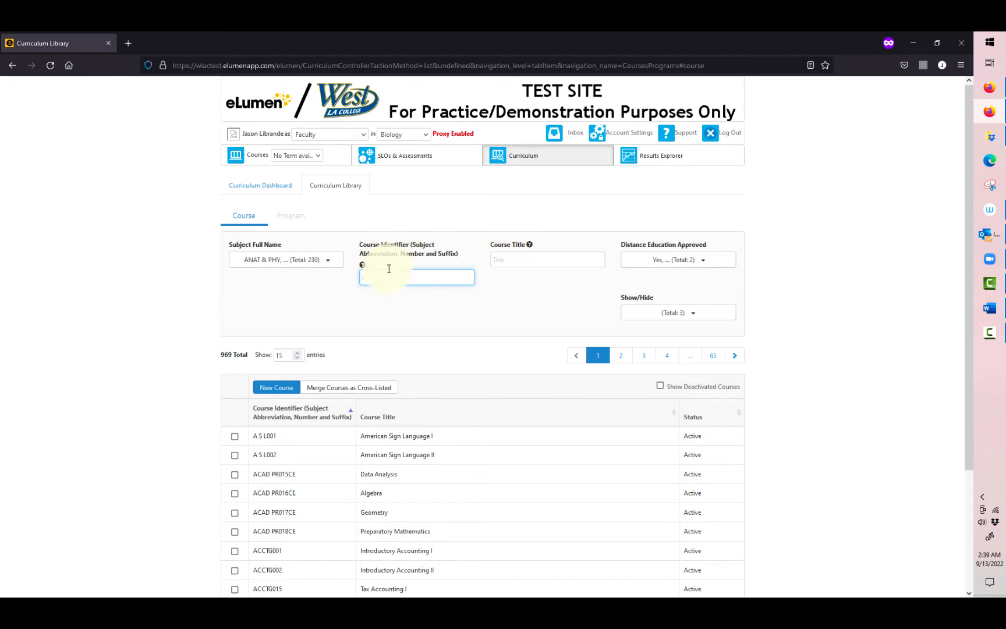
text(biol)
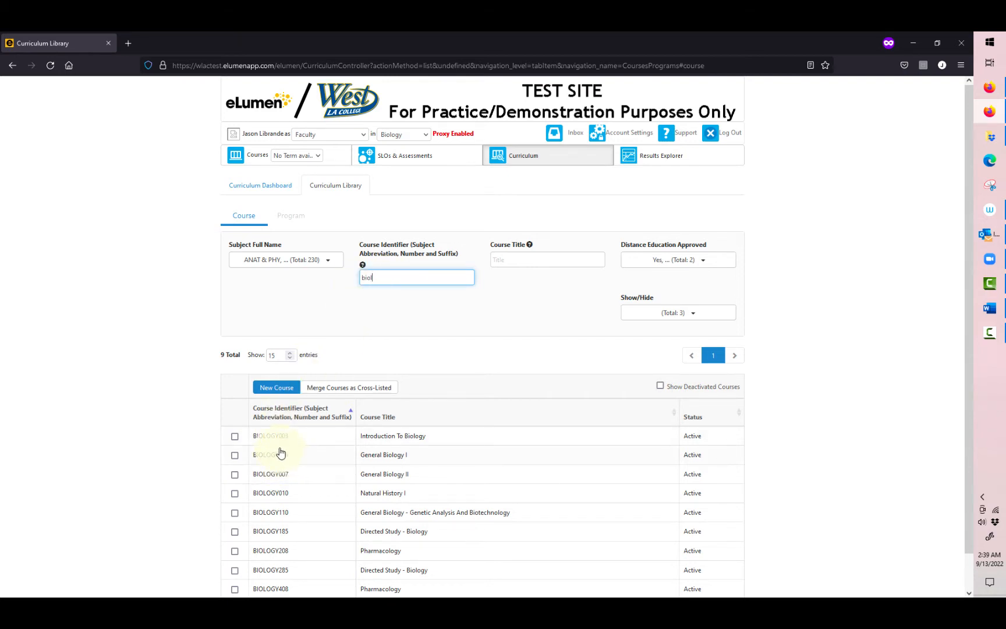
- Generate the Course Outline of Record report for BIOLOGY006 General Biology I and look through its sections
click(348, 463)
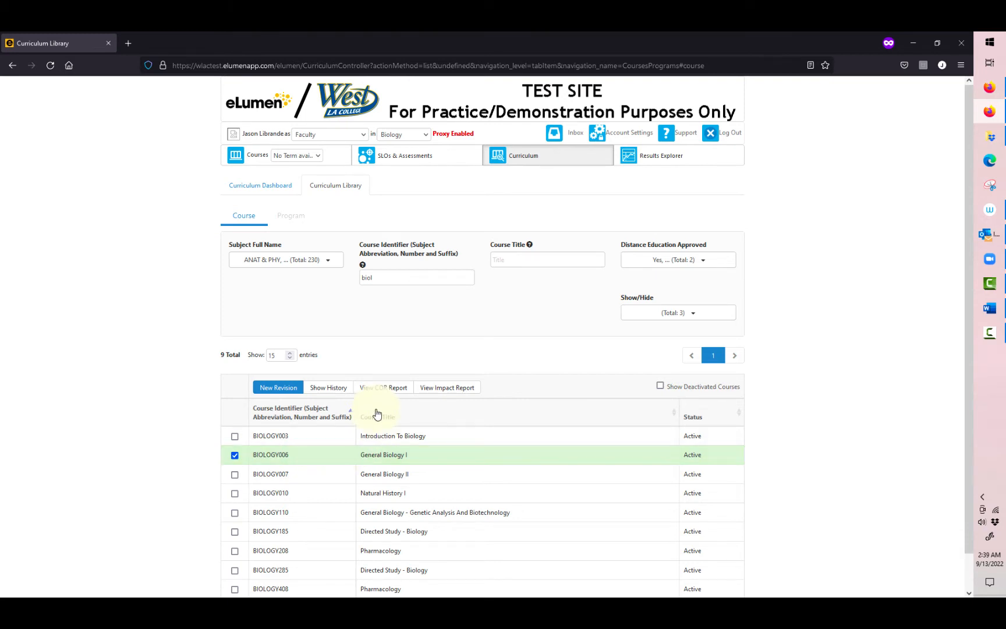
click(382, 389)
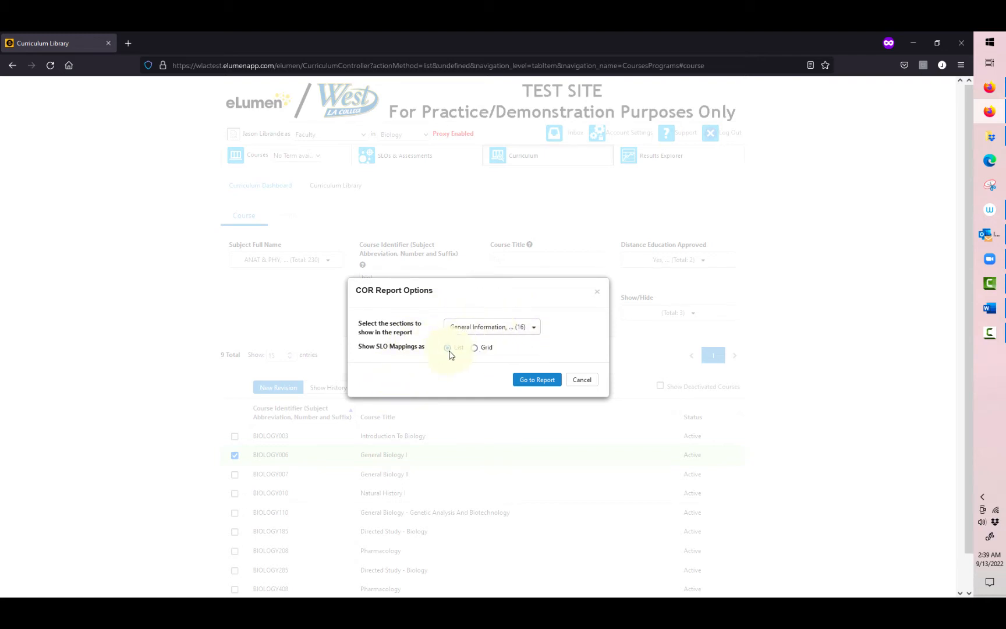
click(523, 384)
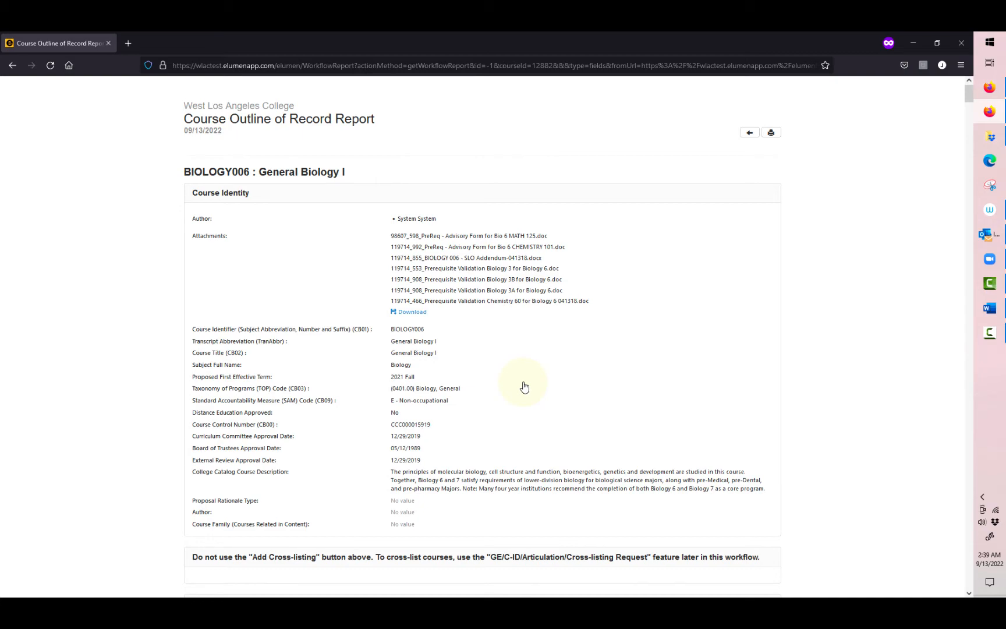
scroll(524, 386, down, 10)
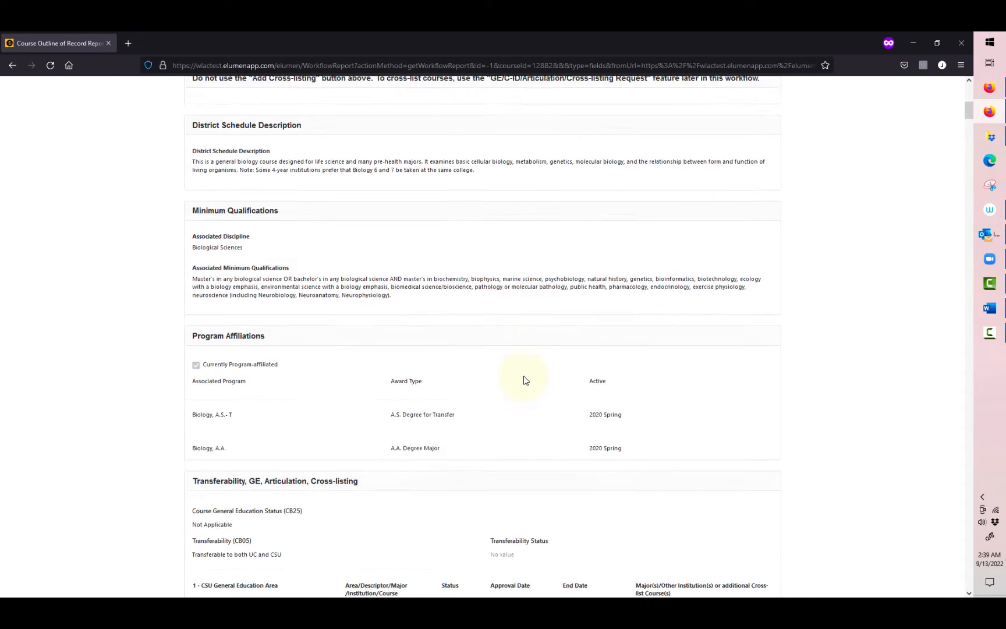
scroll(524, 378, down, 15)
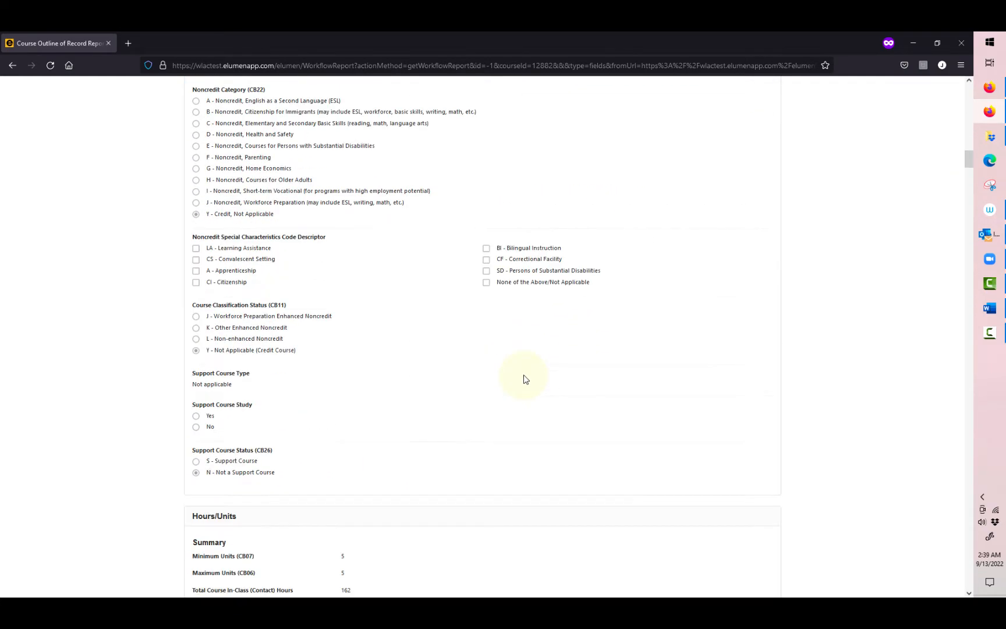
scroll(524, 376, down, 20)
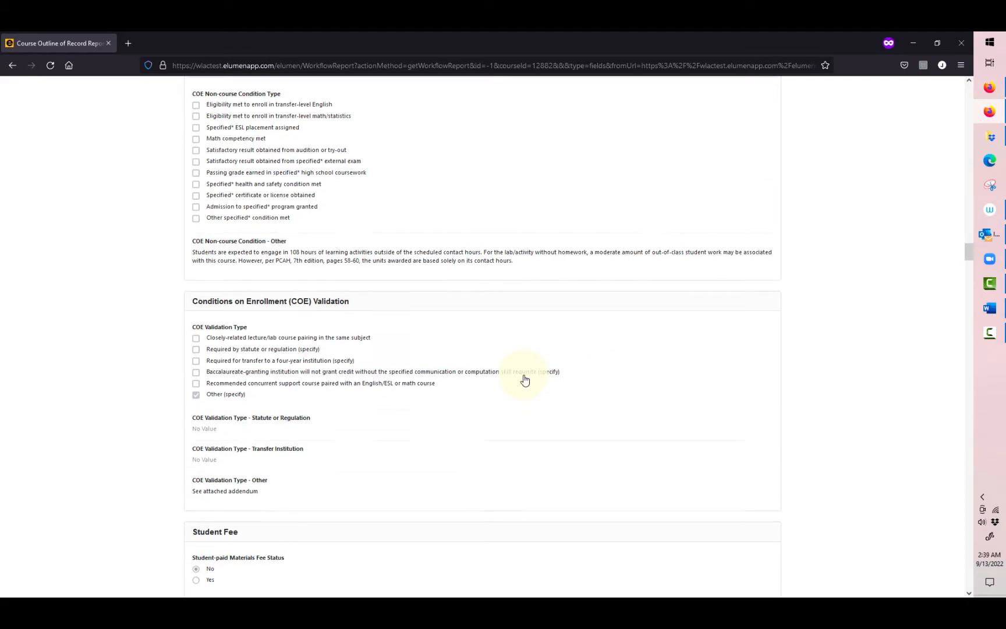
scroll(523, 379, down, 20)
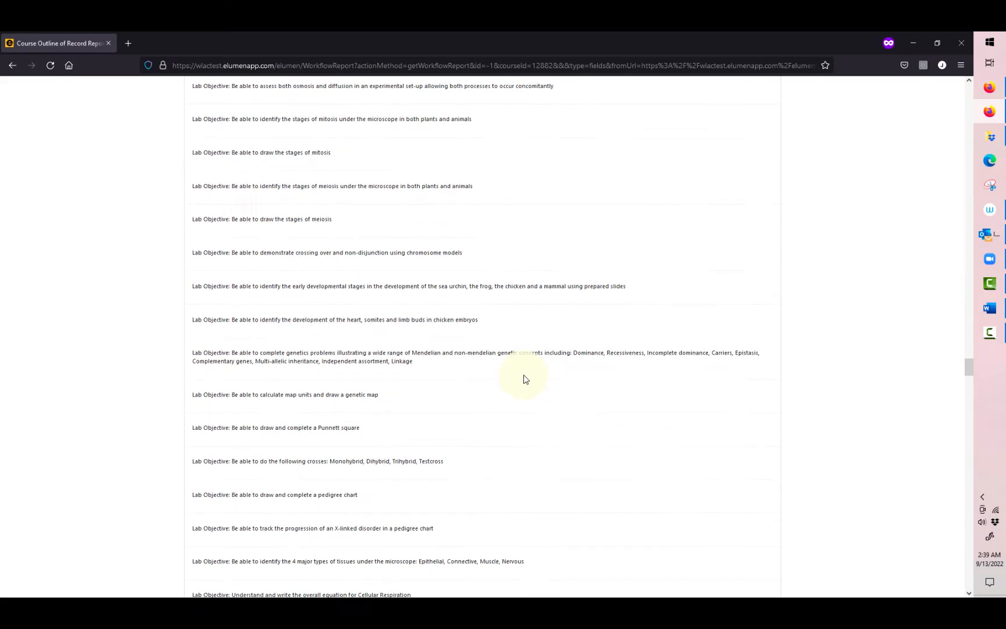
drag(966, 398, 955, 79)
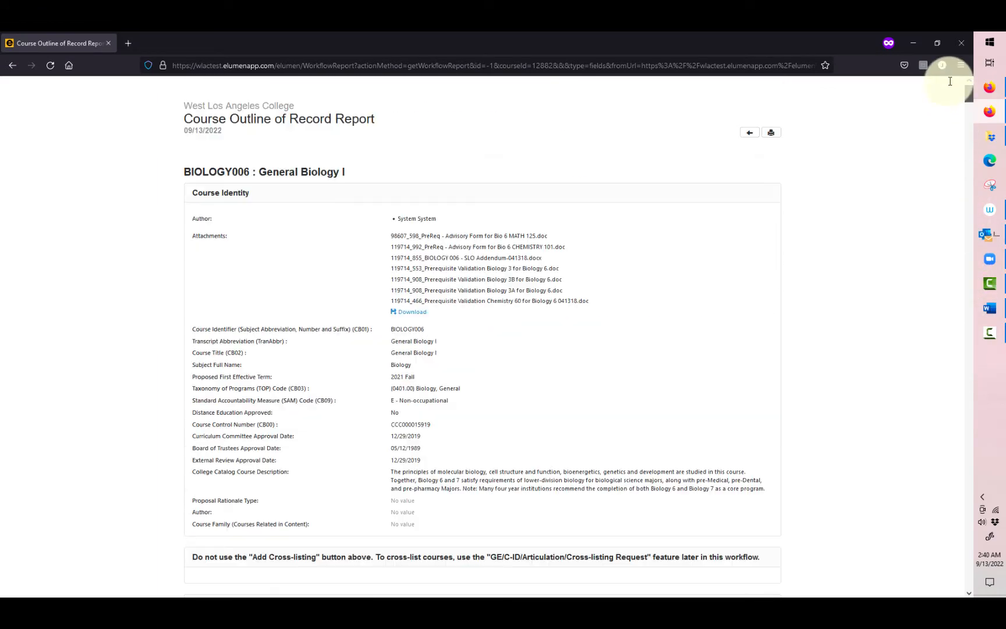
- Print the course outline report to a PDF file named COR in the Downloads folder
click(775, 135)
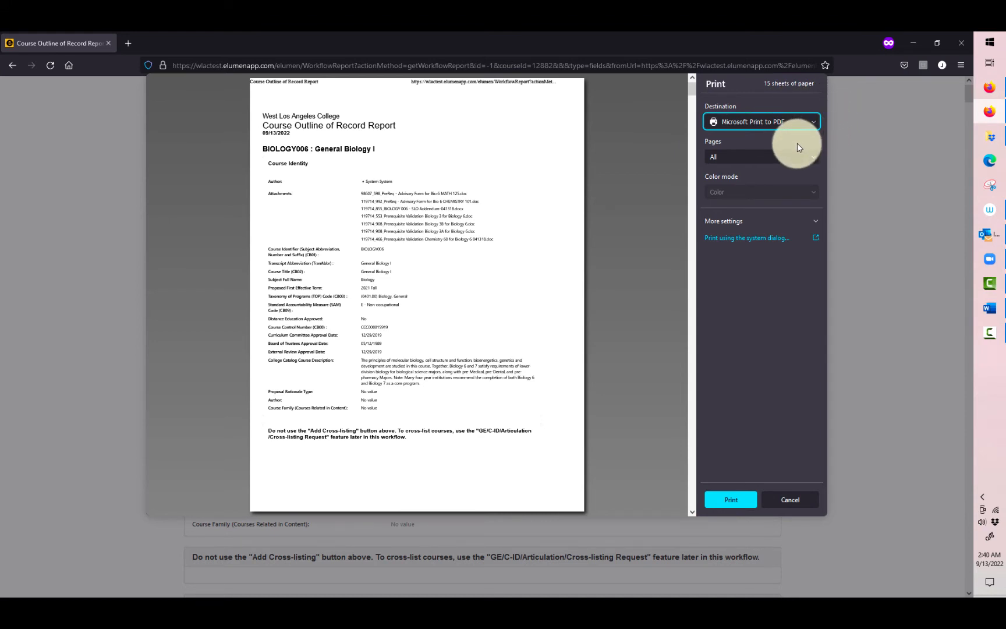
click(731, 500)
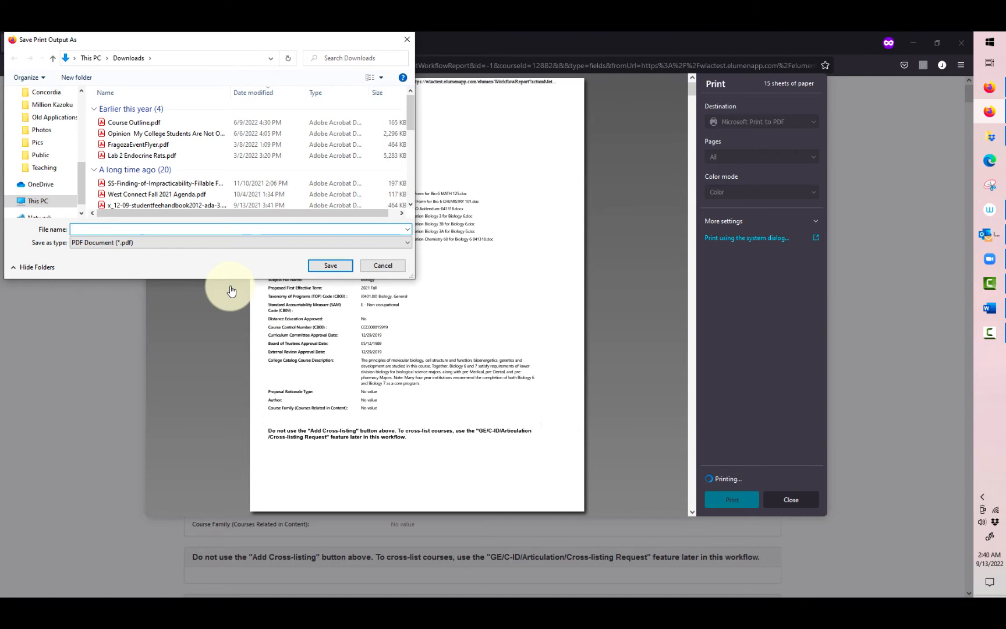
text(COR)
key(Return)
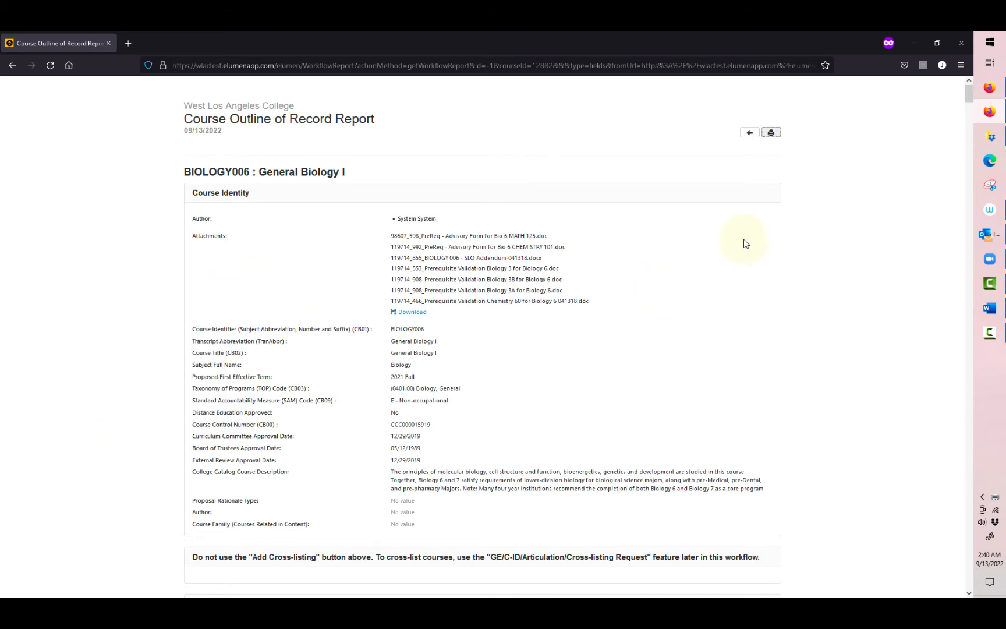
- Return to the Curriculum Library, filter the courses by "biol" again and start a new revision of BIOLOGY006 with the Revise workflow
click(749, 133)
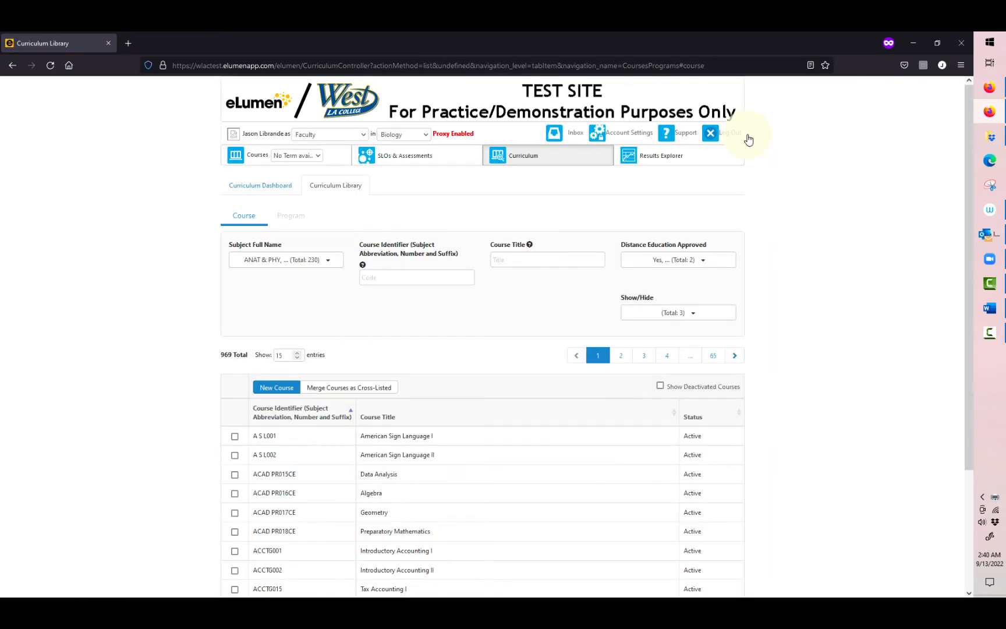
click(401, 271)
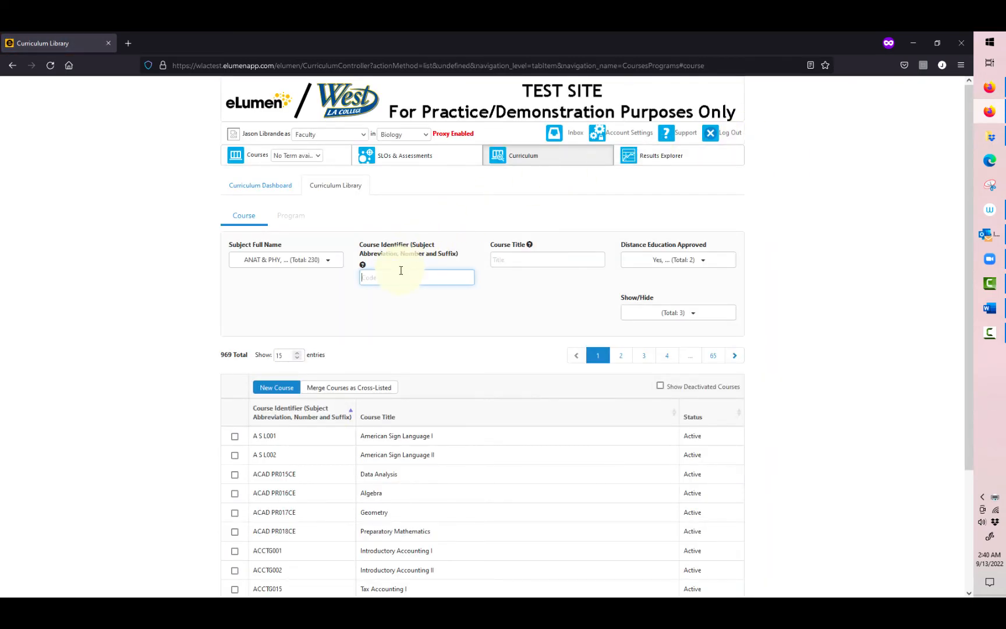
text(biol)
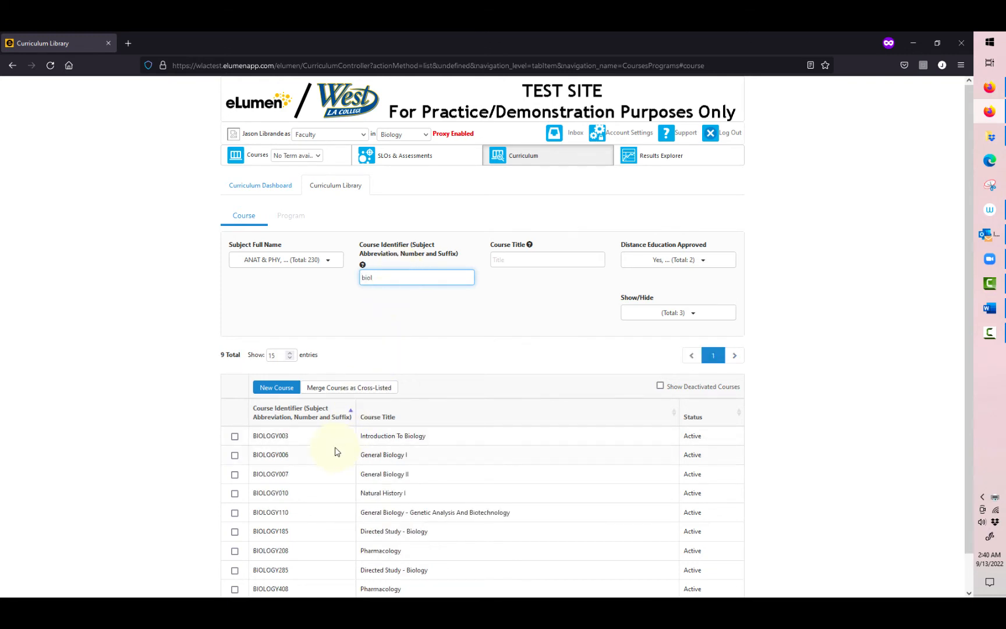
click(236, 454)
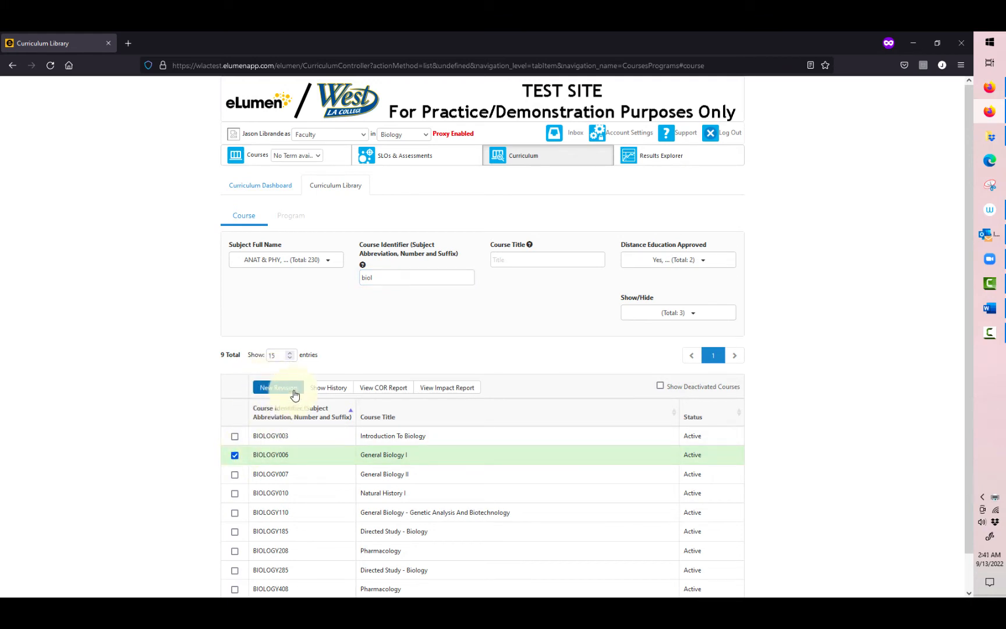
click(294, 394)
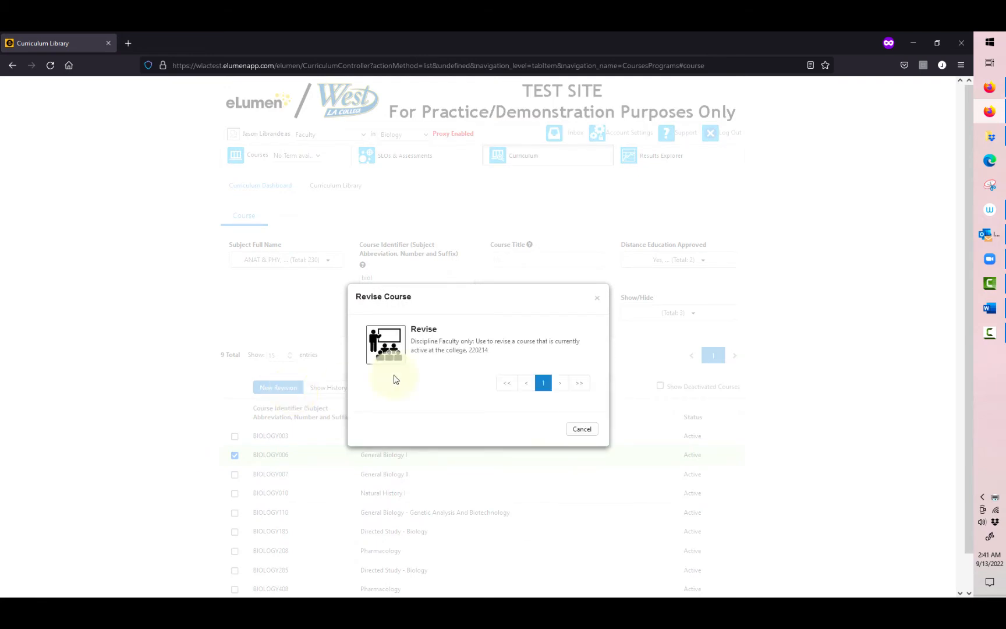
click(440, 352)
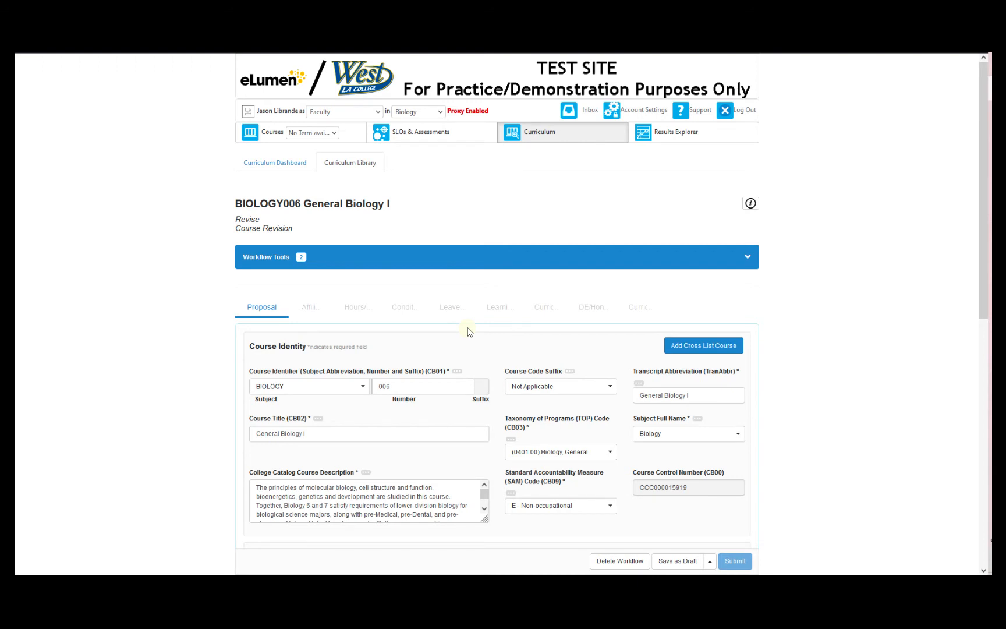
- Check the workflow's reference materials, and expand Workflow Tools to see the required fields to submit
click(748, 205)
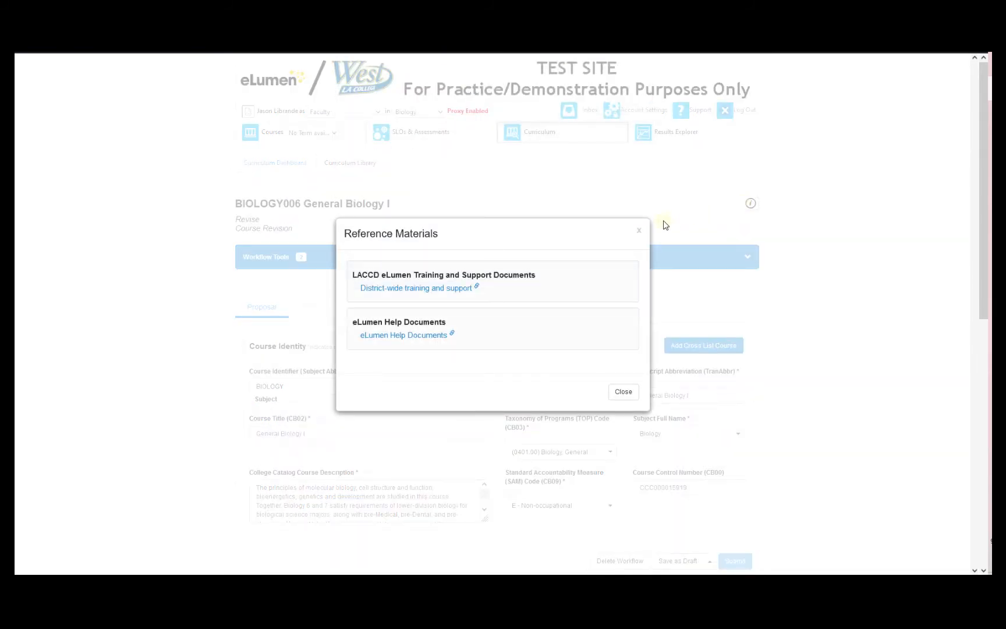
click(641, 233)
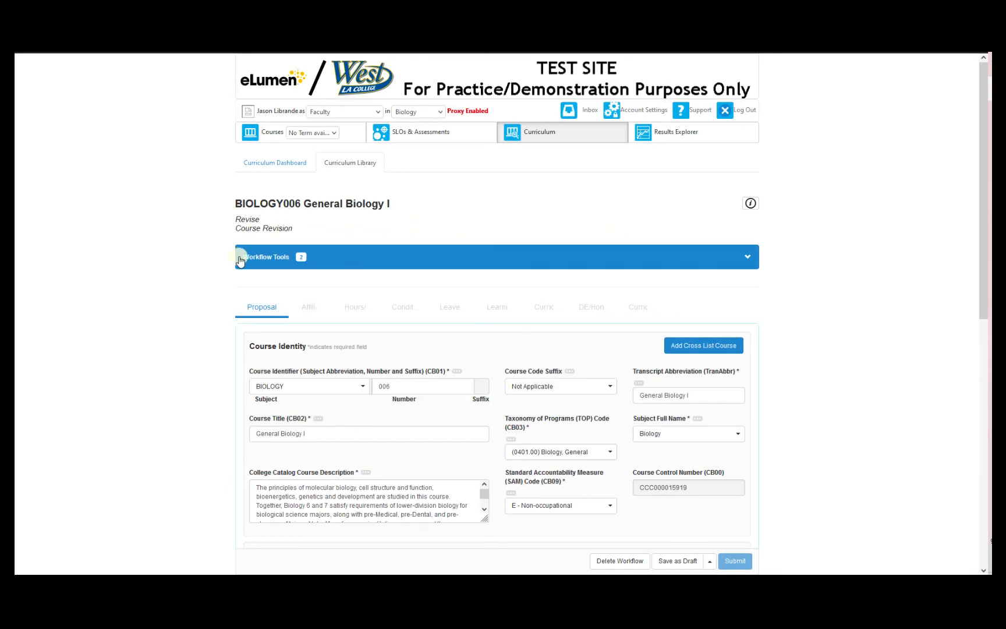
click(367, 263)
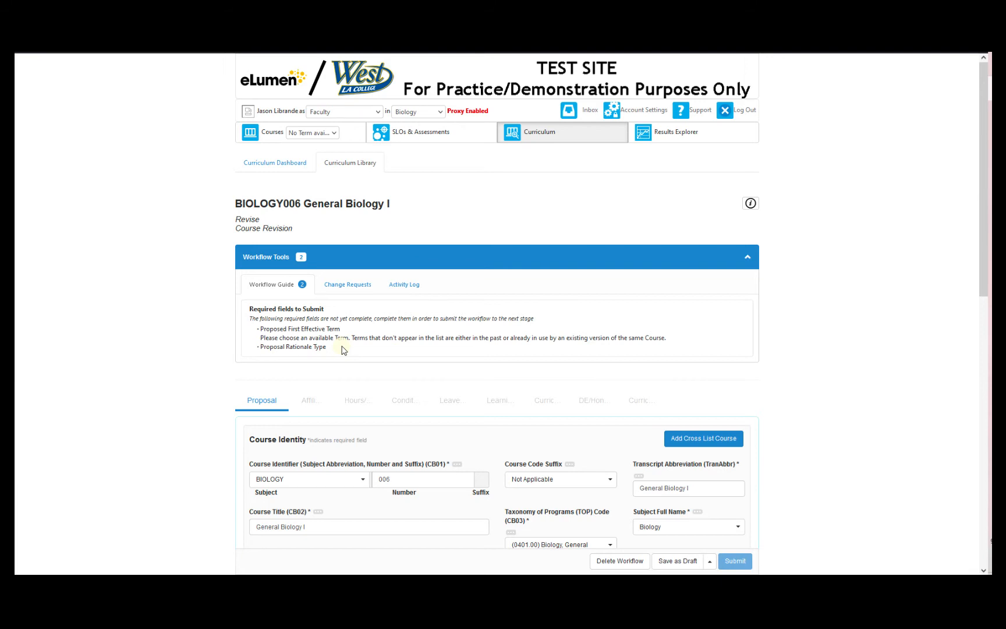
- Set the Proposed First Effective Term in the proposal details to 2023 Fall
scroll(418, 333, down, 4)
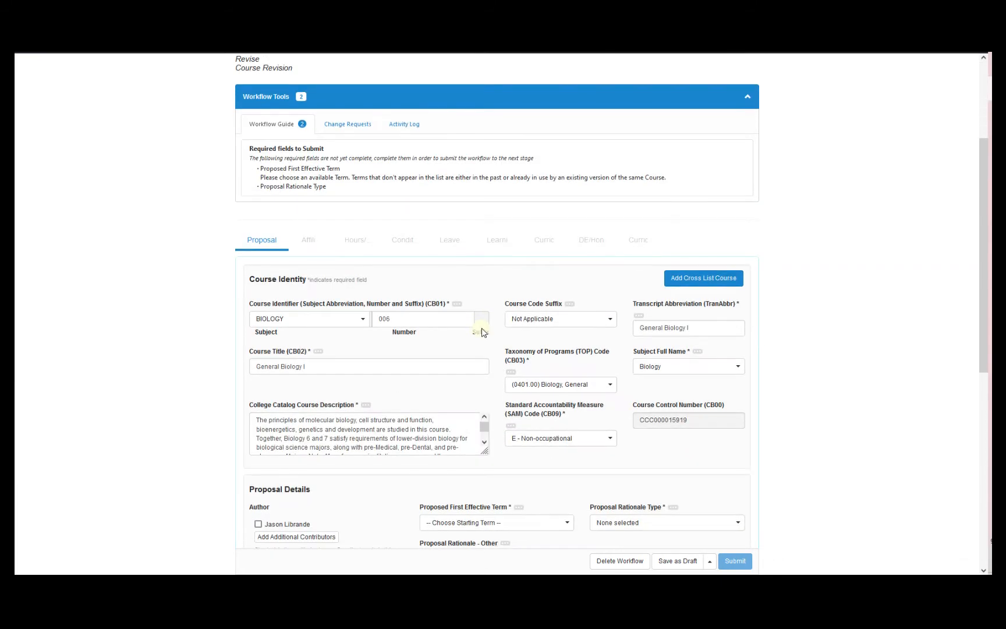
scroll(482, 332, down, 1)
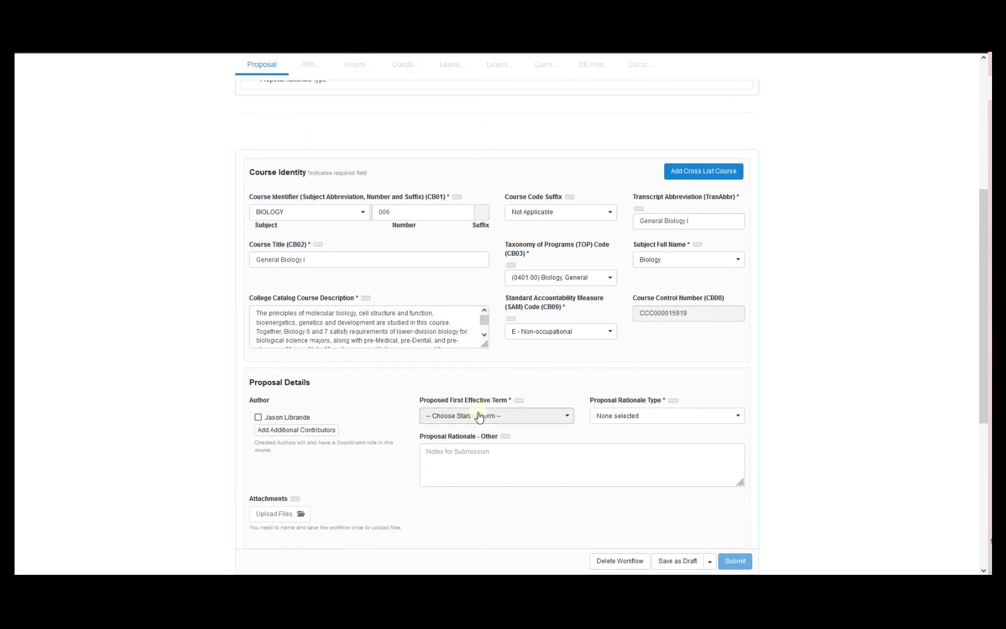
click(478, 416)
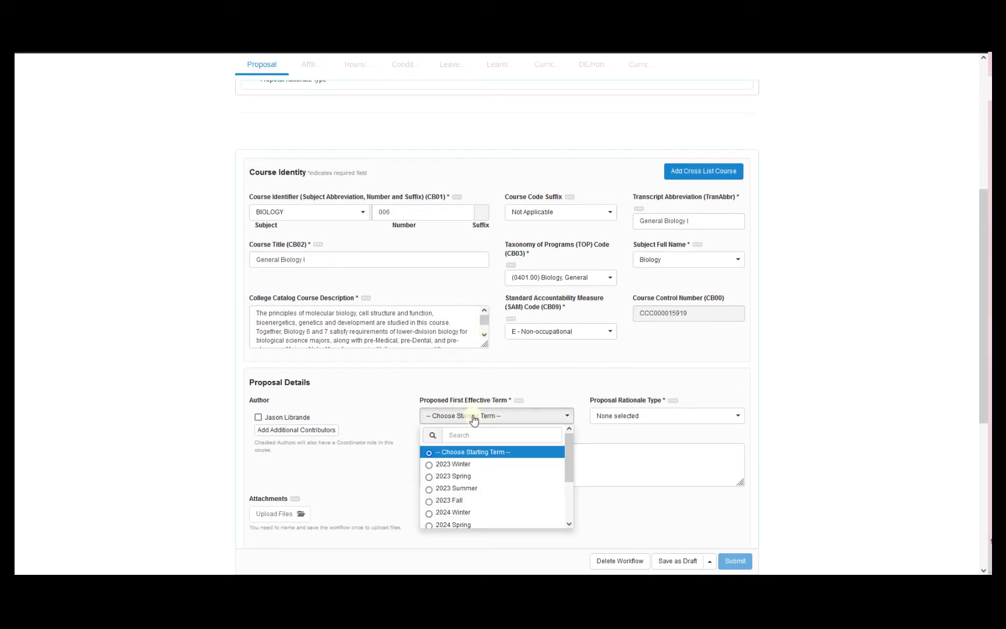
click(463, 501)
- Set the Proposal Rationale Type to Periodic Review and save the course revision as a draft
click(636, 402)
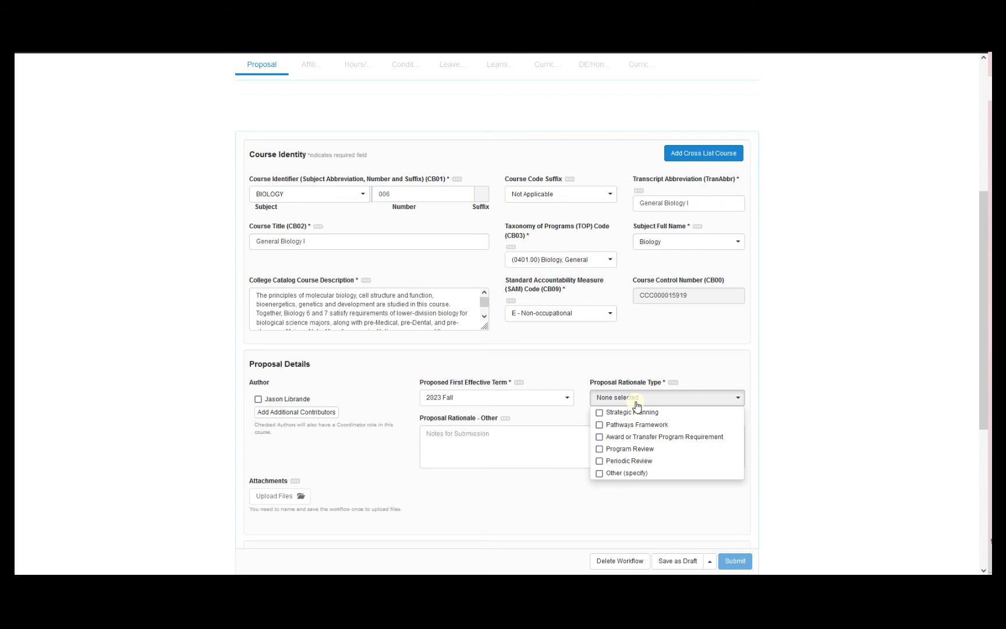
click(628, 461)
scroll(619, 466, up, 2)
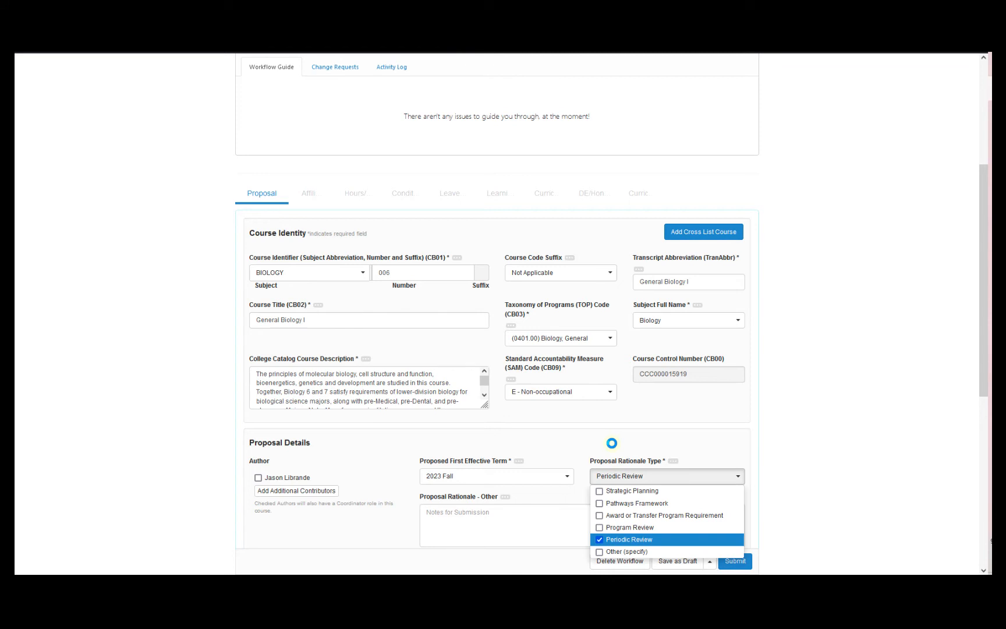
click(612, 447)
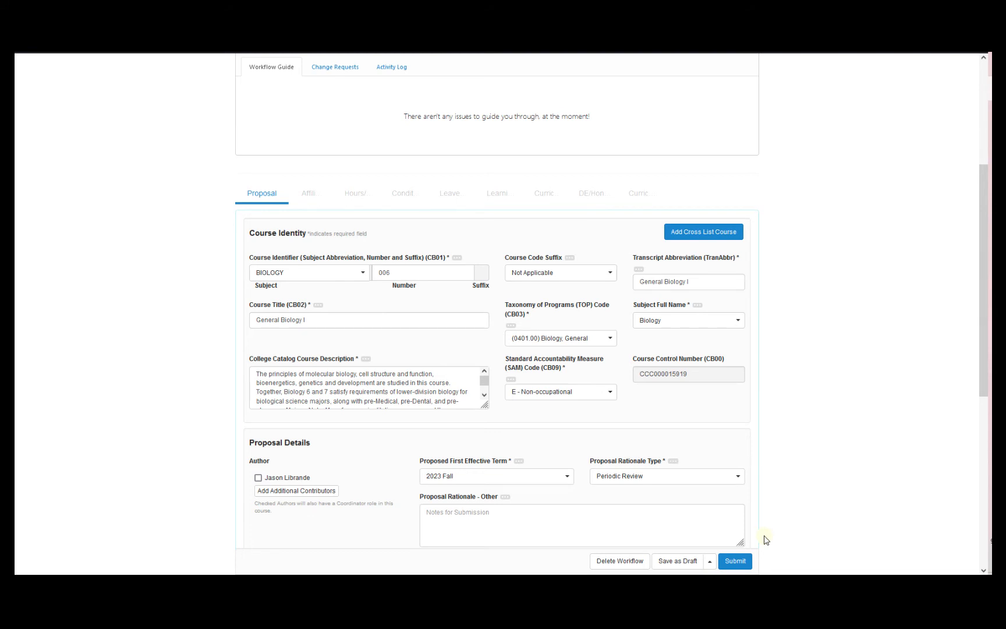
click(682, 561)
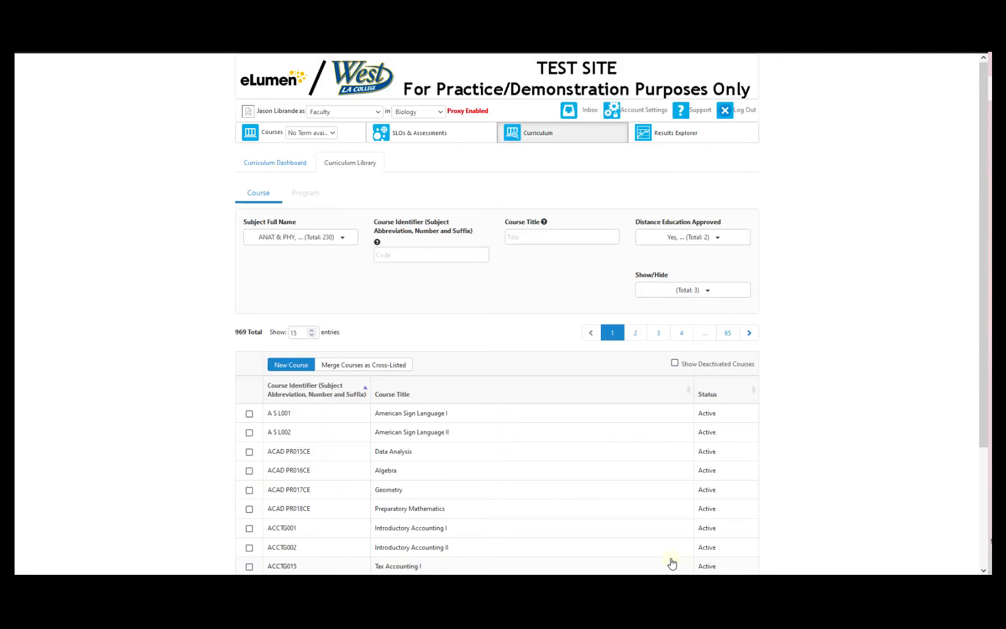
- Open the BIOLOGY006 revision workflow from the Curriculum Dashboard and mark the listed author as an author in the proposal details
click(276, 166)
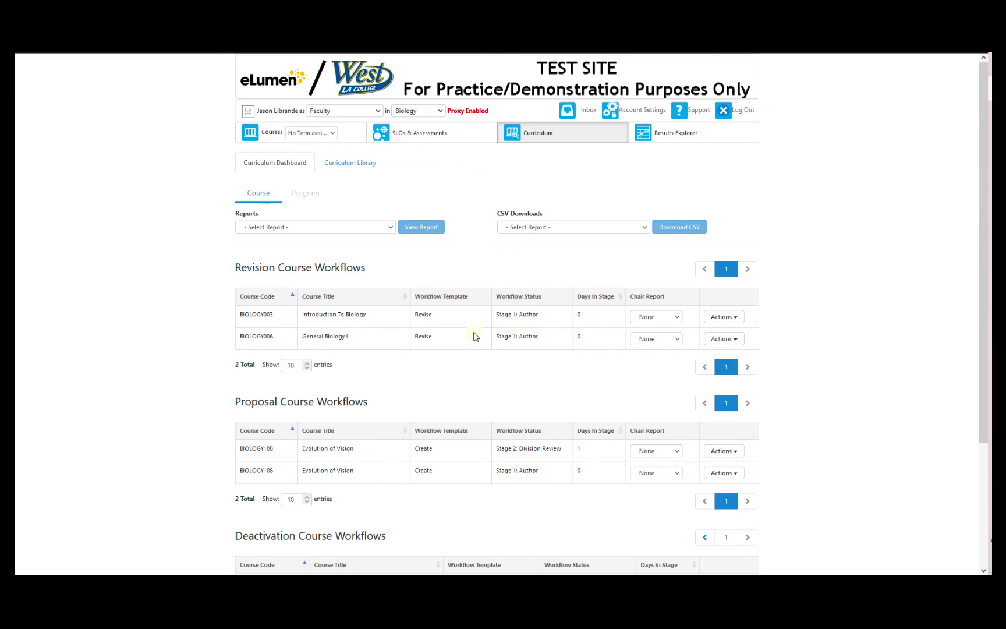
click(721, 339)
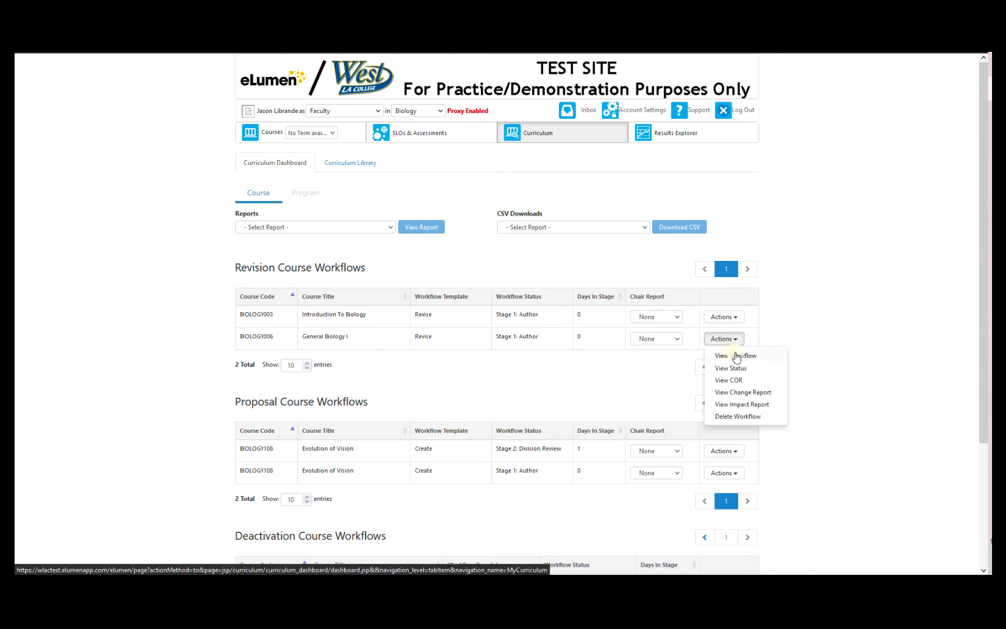
click(736, 355)
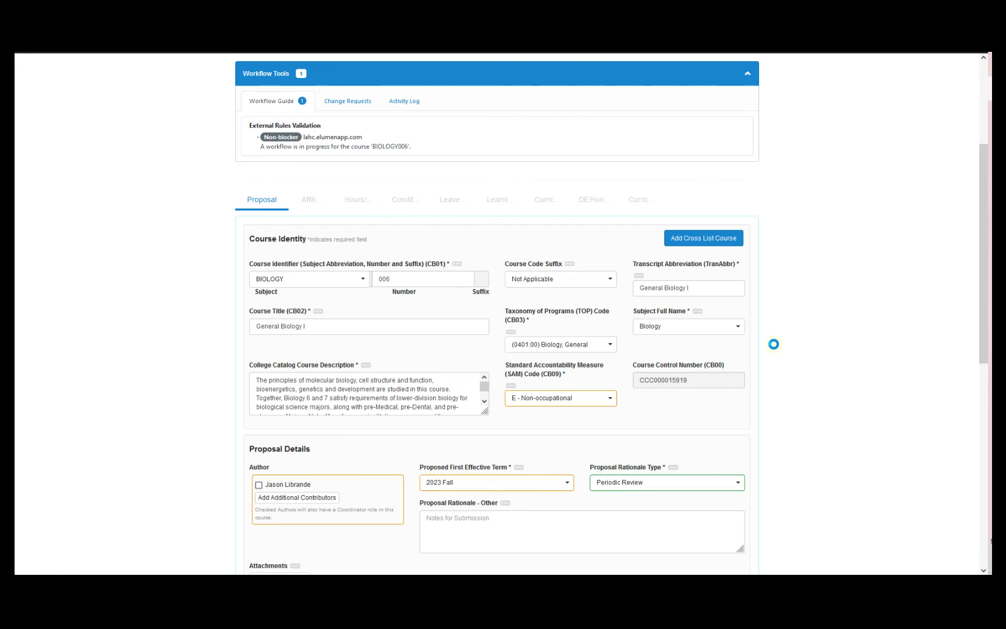
scroll(773, 343, down, 2)
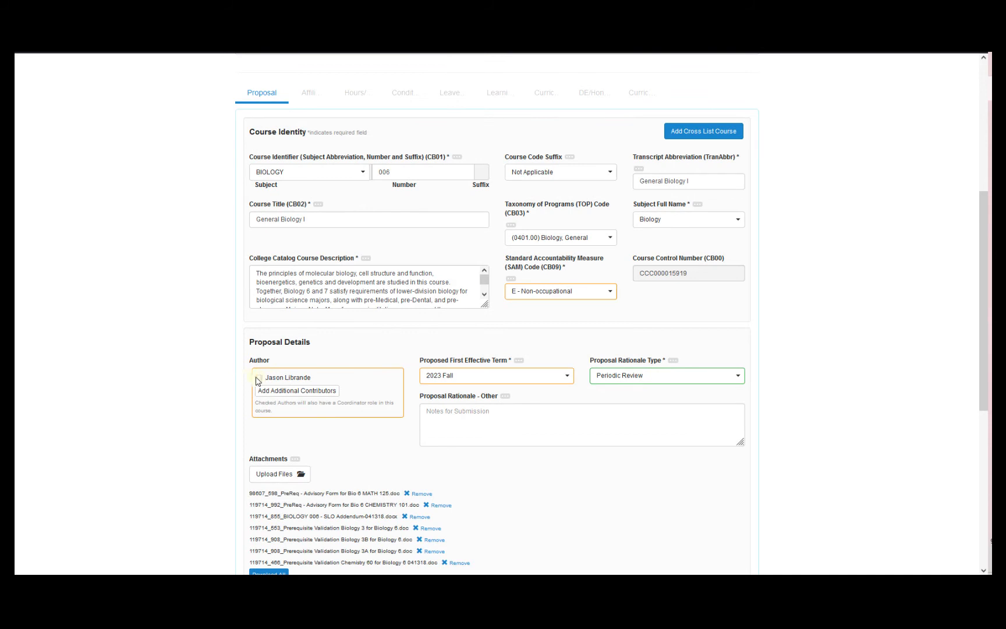
click(258, 379)
scroll(225, 375, down, 1)
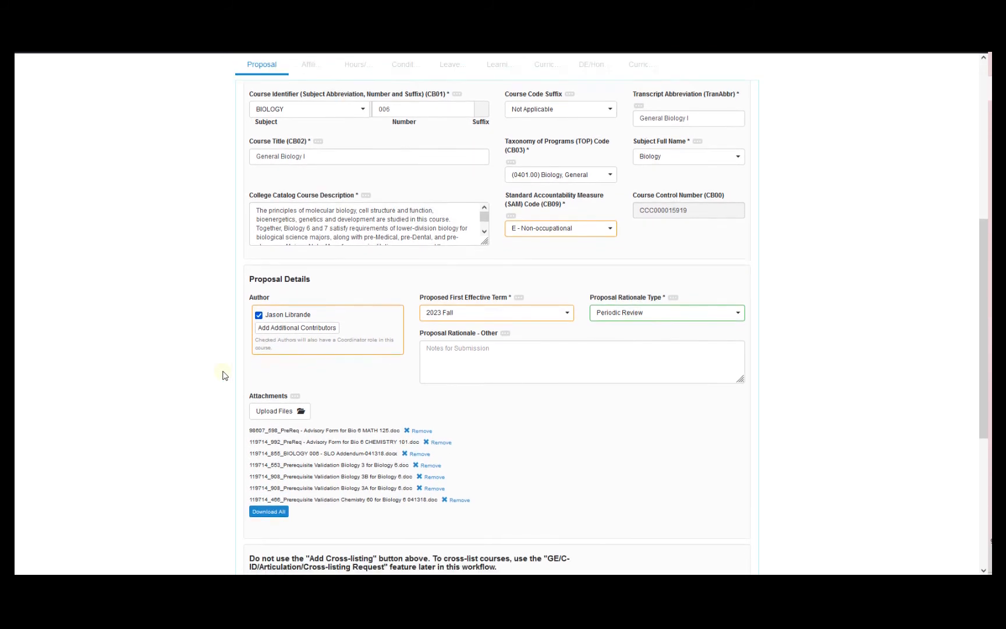
scroll(225, 375, down, 1)
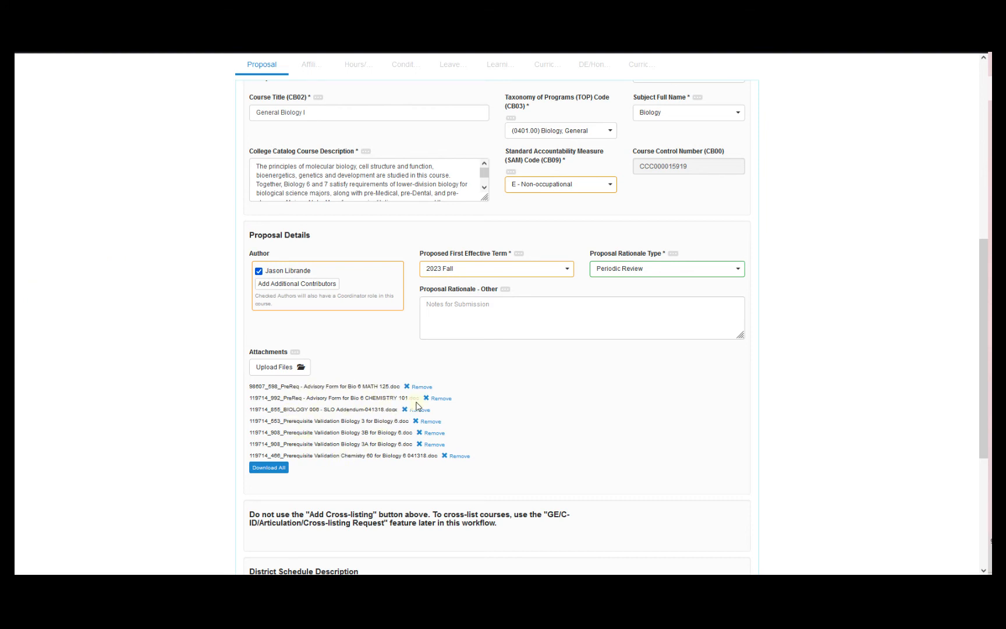
- In the Curriculum Map, map the first CSLO to Core ISLOs A and C, the second to B, and the third to D
scroll(559, 378, up, 5)
scroll(448, 386, down, 5)
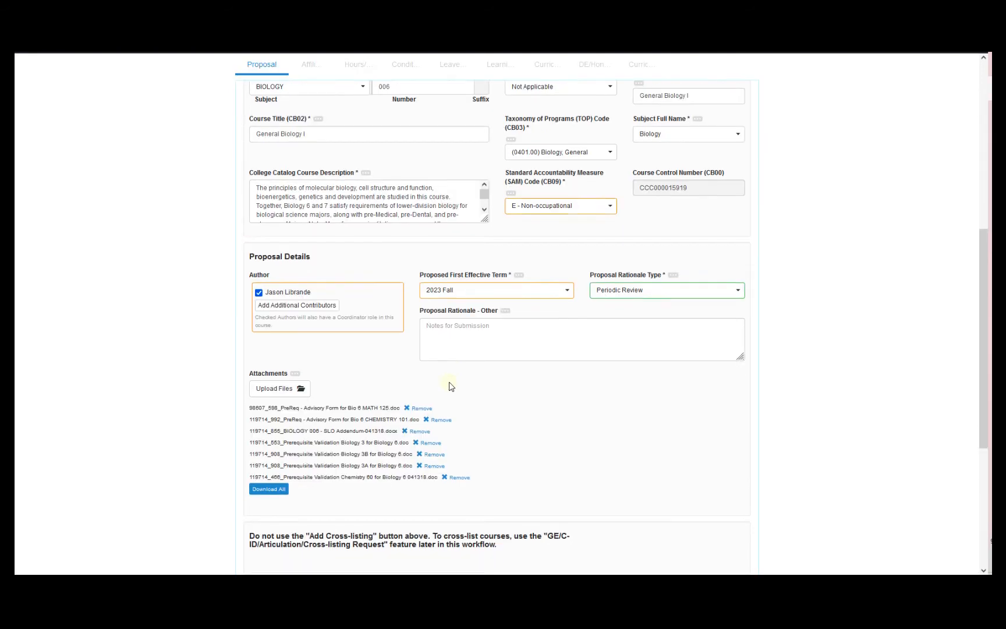
scroll(449, 385, up, 4)
scroll(621, 267, up, 1)
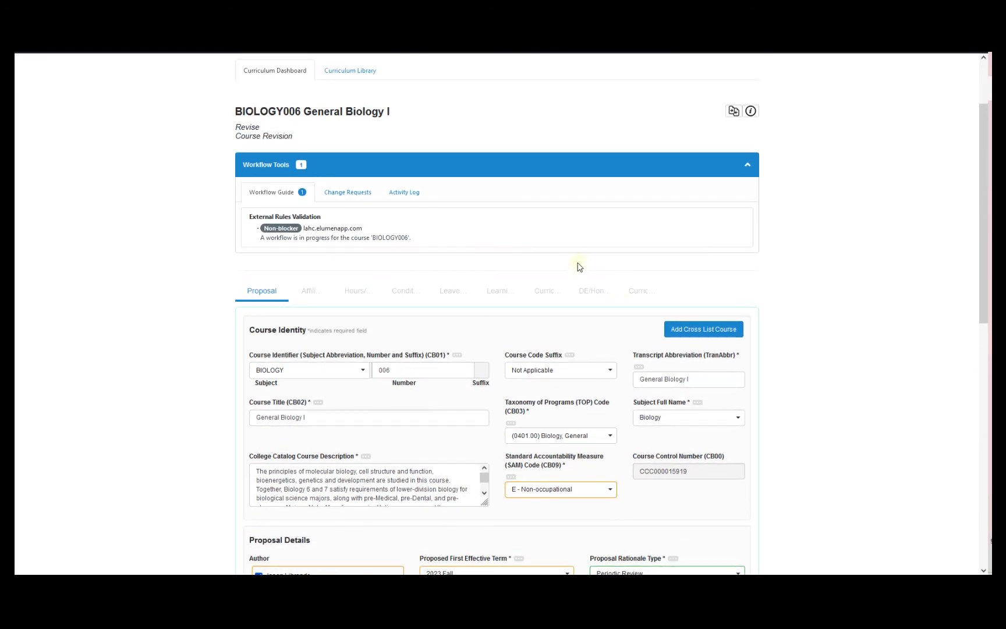
click(540, 300)
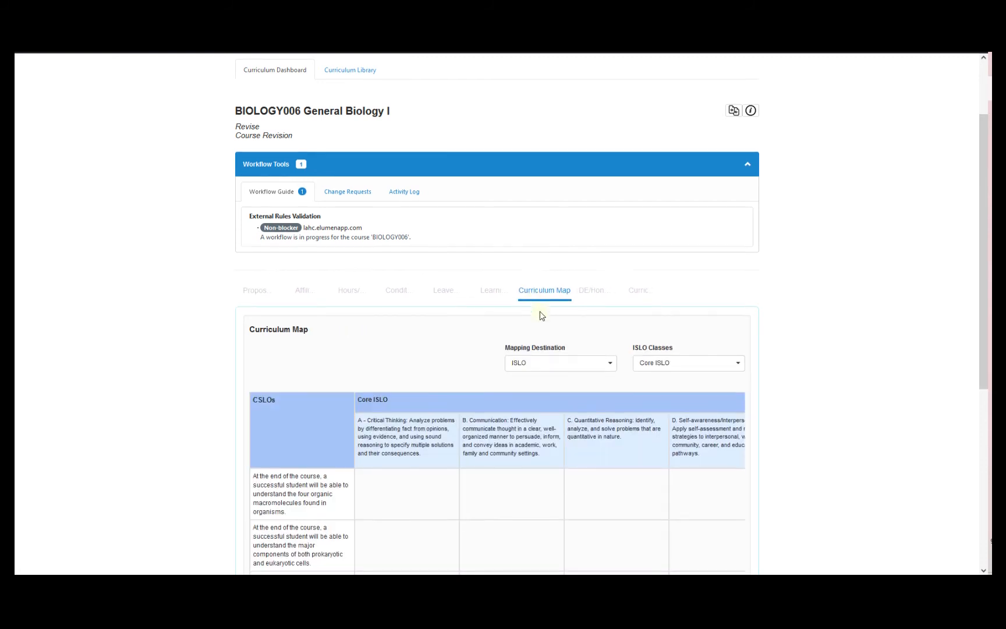
scroll(539, 315, down, 3)
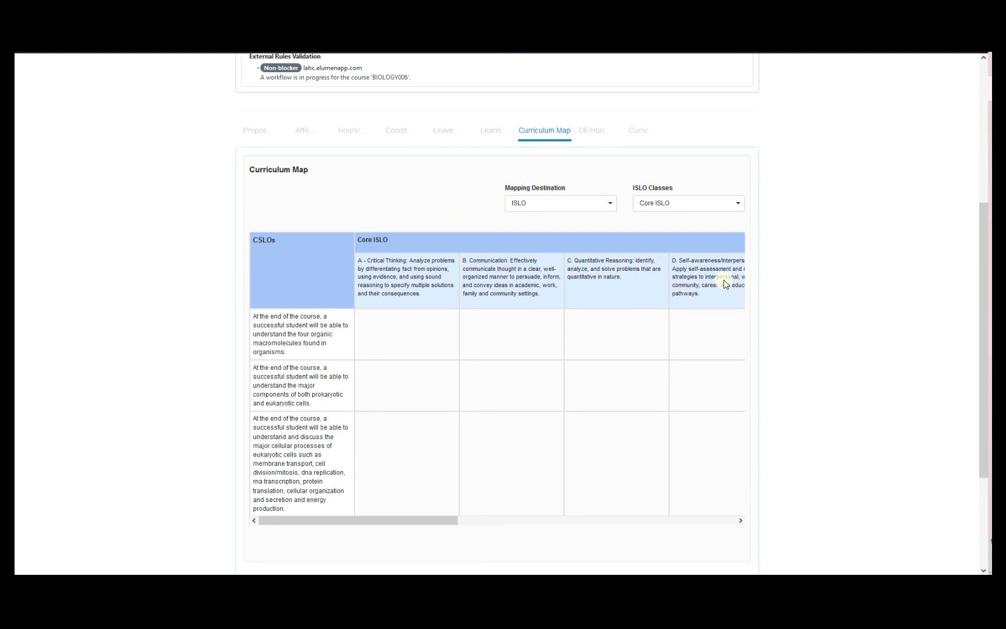
click(401, 340)
click(505, 386)
click(598, 353)
click(706, 463)
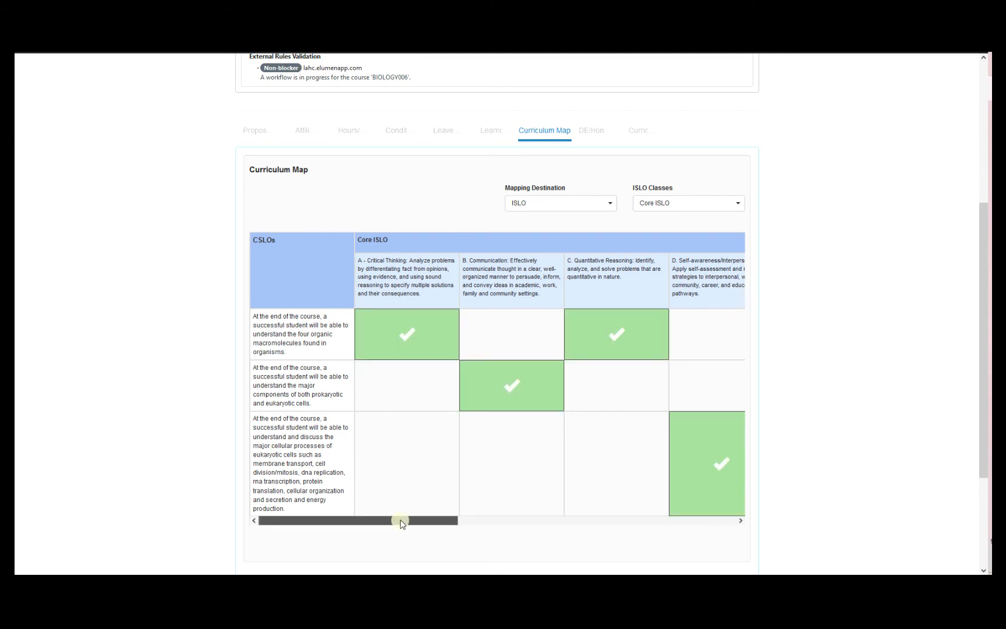
- Map the second CSLO to Civic Responsibility and Cultural Diversity, and the third CSLO to Technical Competence
drag(401, 523, 550, 523)
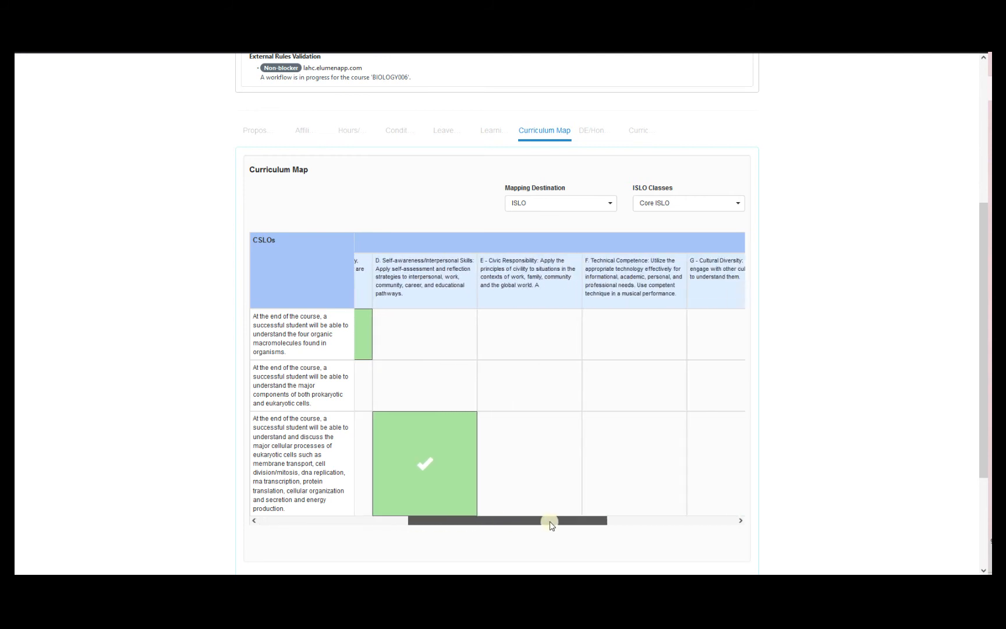
click(568, 399)
click(616, 437)
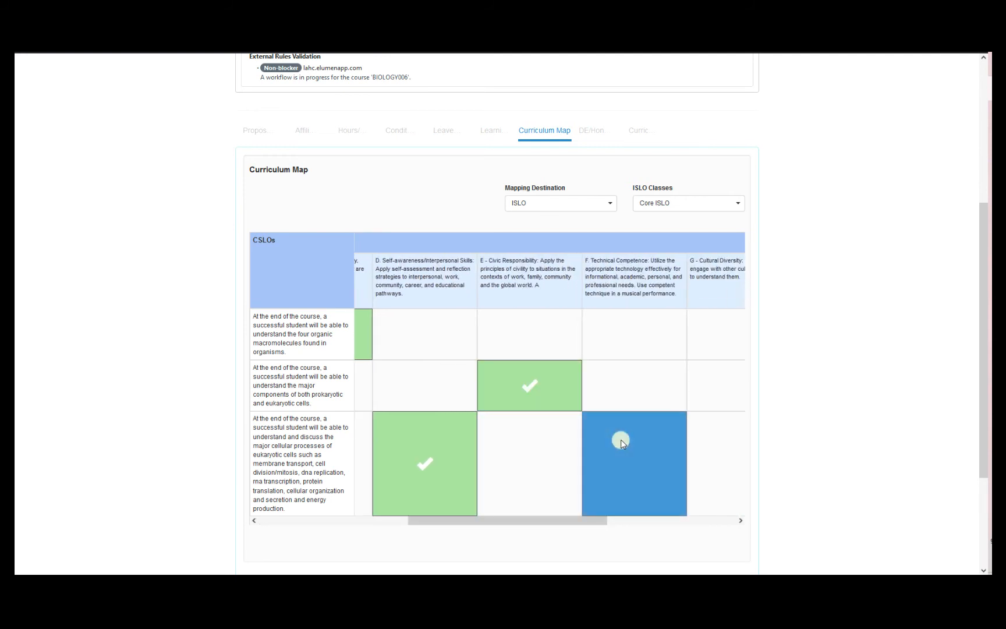
click(701, 393)
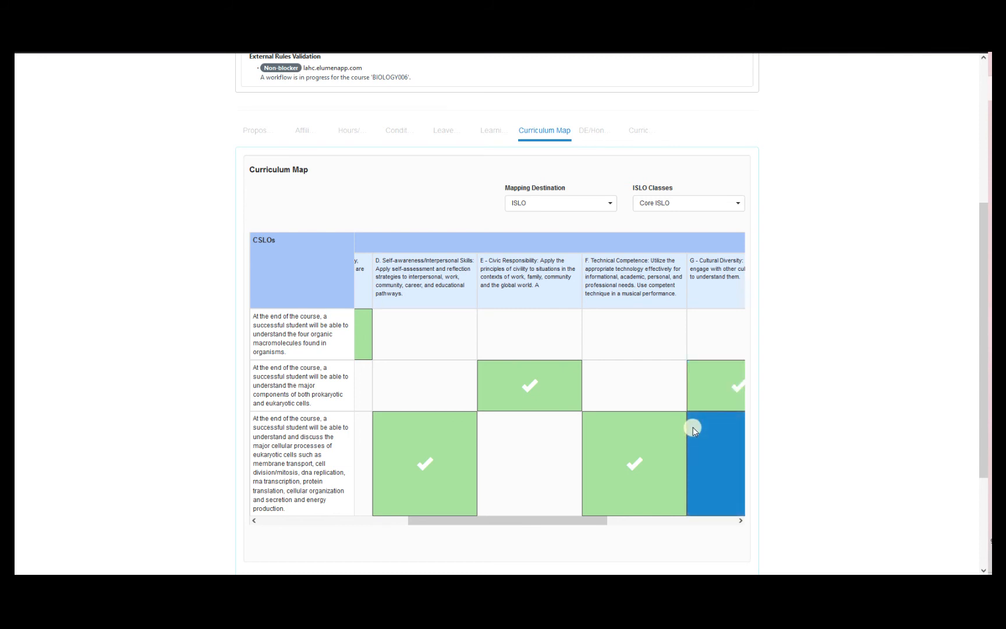
- Set Mapping Destination to Program, mapping the first CSLO to Biology, A.A. lab procedures and all three to the Biology, A.S.-T living things outcome
click(590, 209)
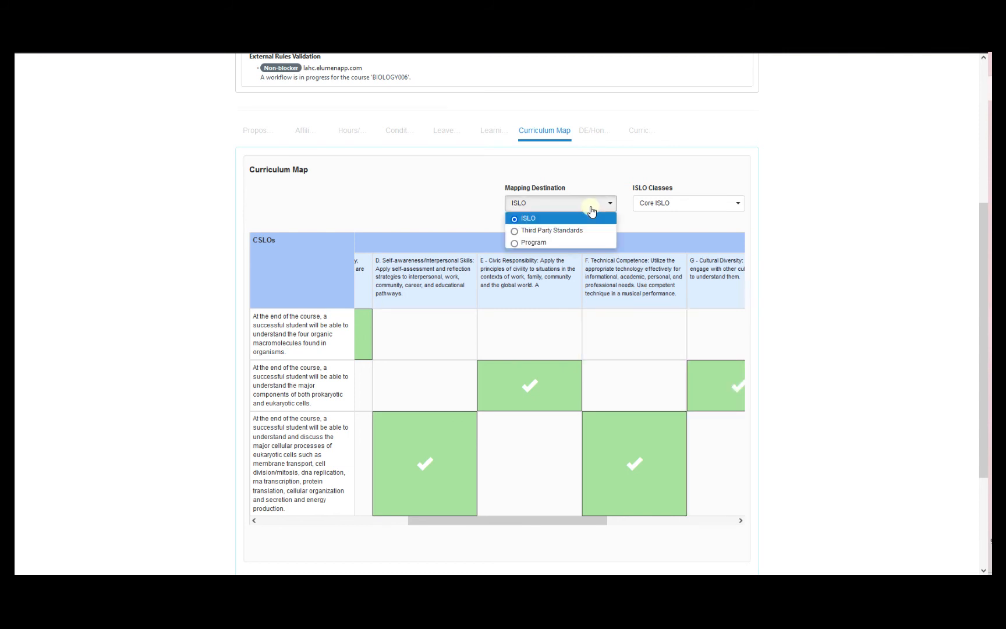
click(576, 242)
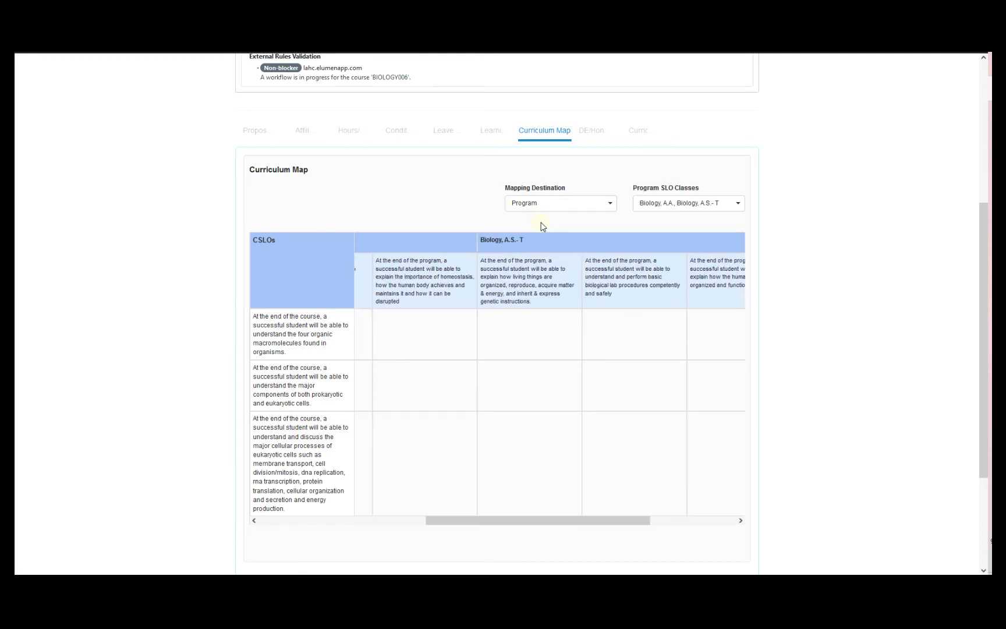
drag(483, 520, 386, 487)
click(408, 346)
click(682, 424)
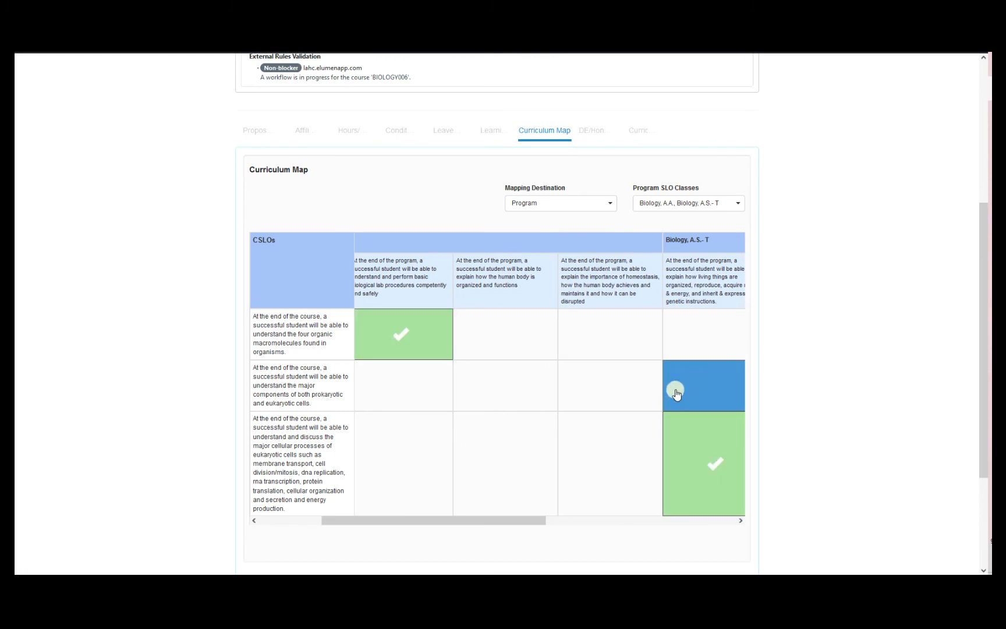
click(699, 333)
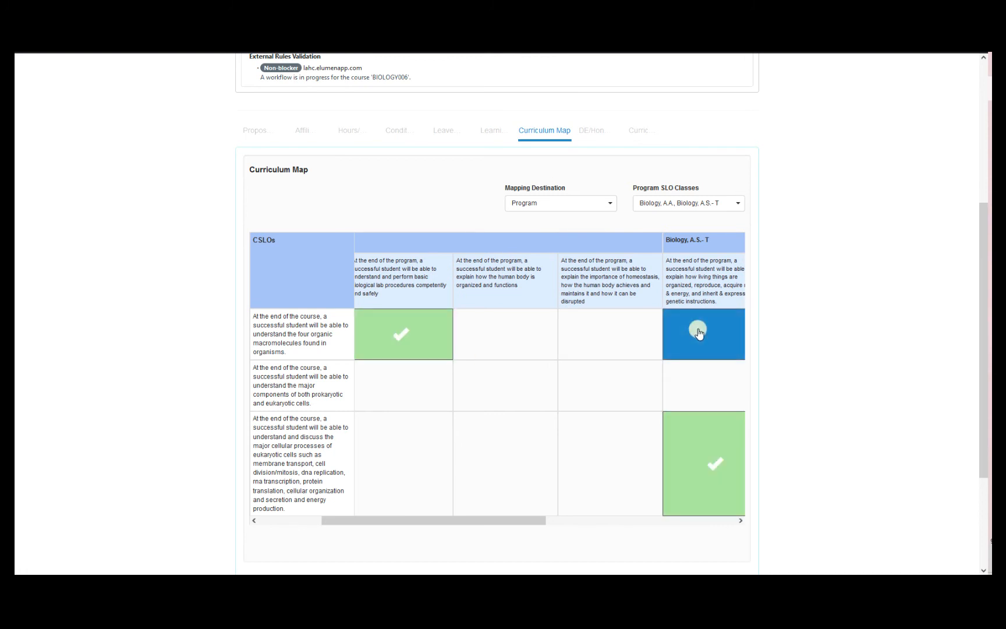
click(696, 372)
- Map the second CSLO to the Biology, A.S.-T human body organization outcome, and check the available Program SLO Classes
drag(516, 516, 644, 514)
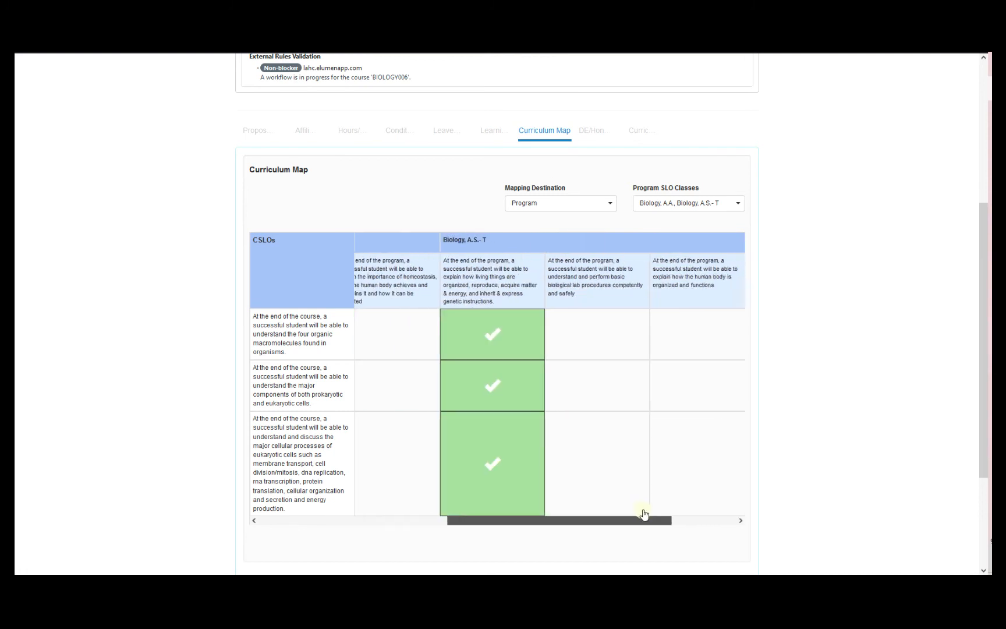
click(691, 371)
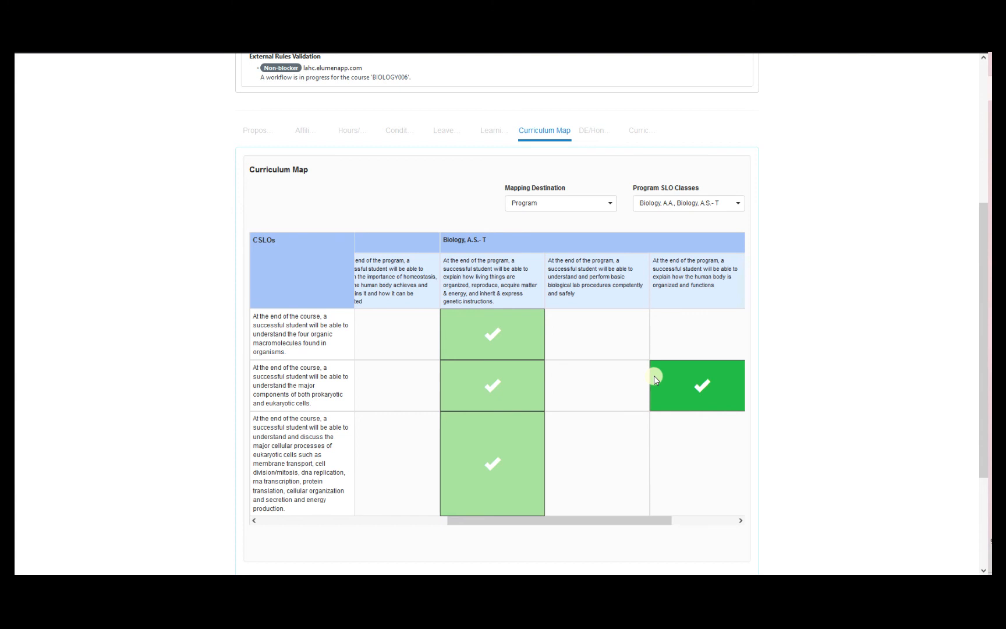
click(673, 202)
click(674, 181)
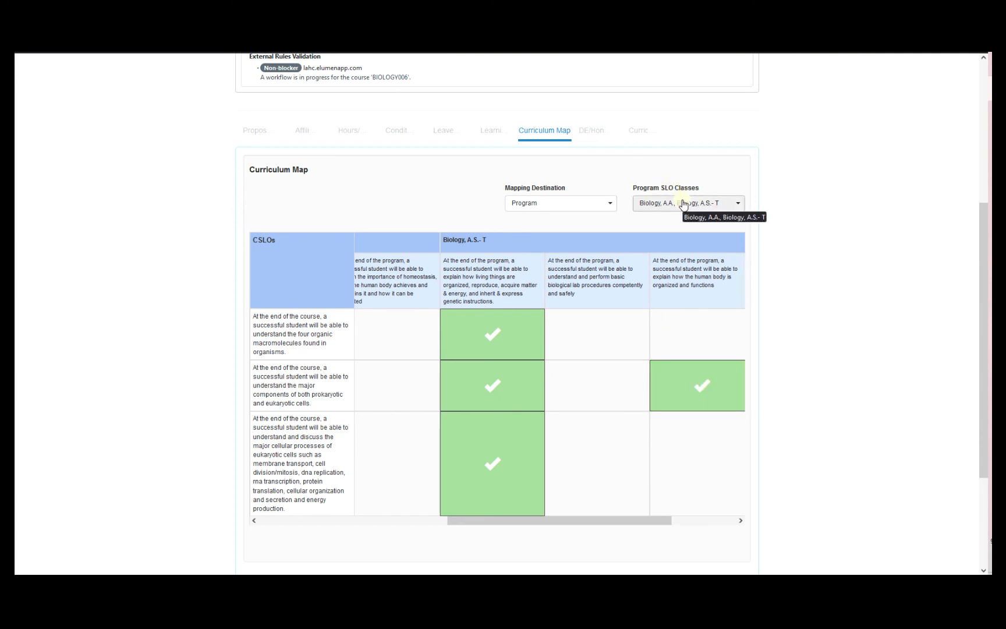
click(683, 204)
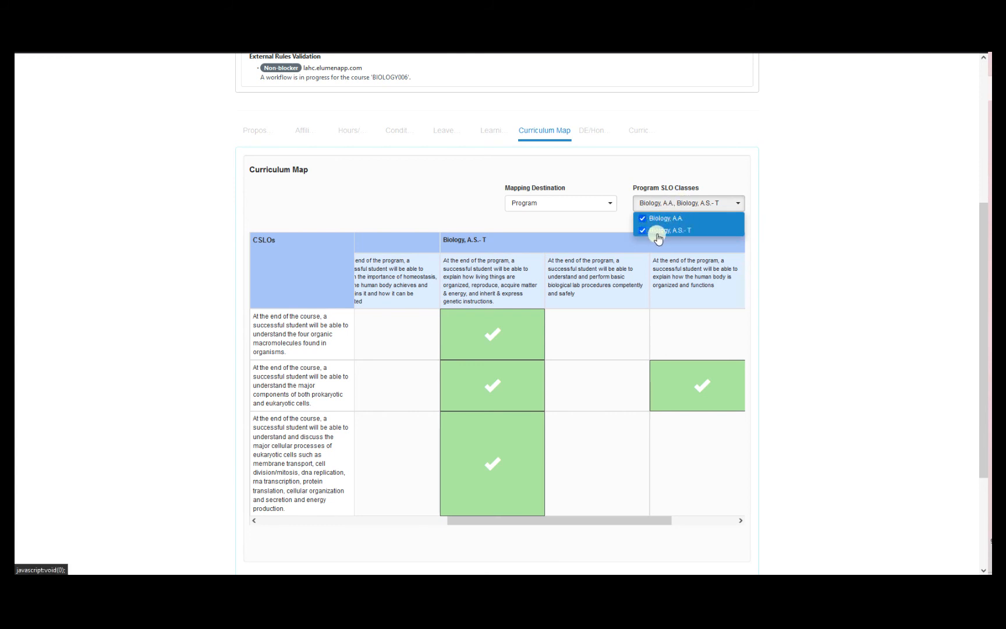
click(453, 204)
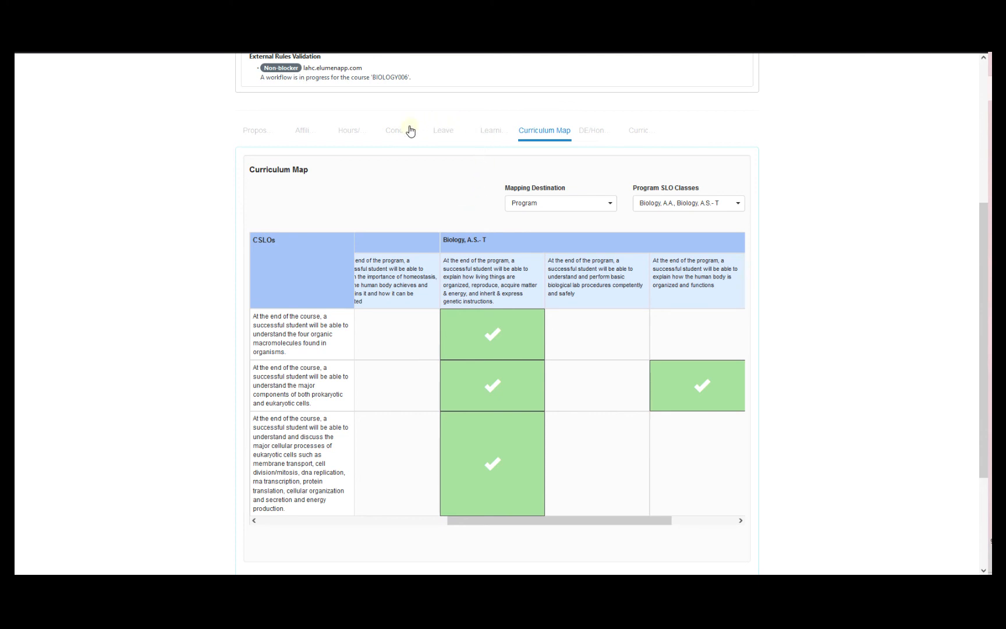
- Return to the Proposal section and try deleting the last characters of the Transcript Abbreviation
click(268, 130)
scroll(268, 133, up, 3)
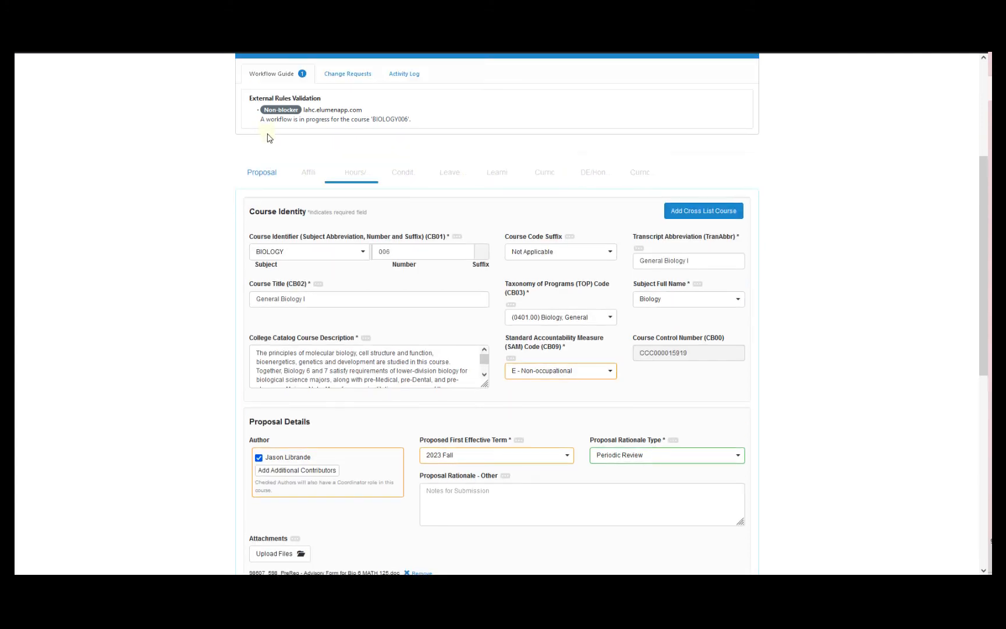
scroll(361, 267, down, 2)
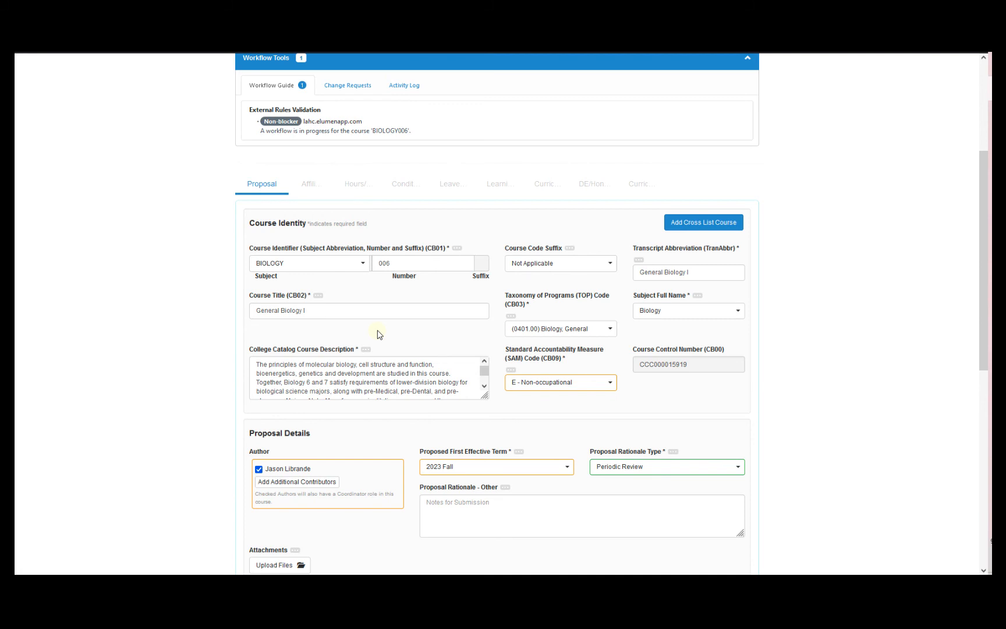
click(692, 270)
key(BackSpace)
key(BackSpace)
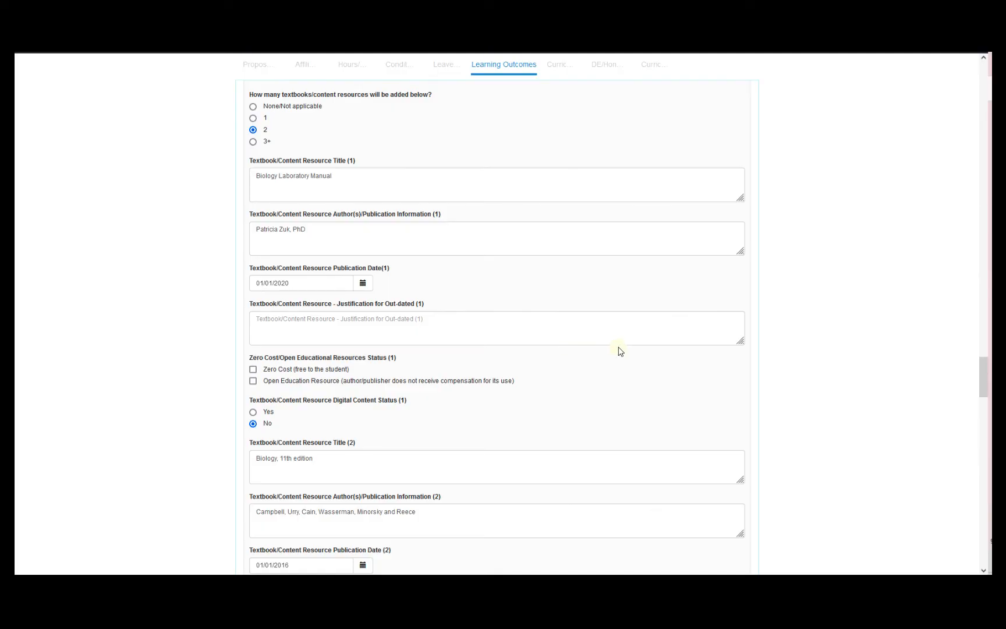
- Delete the "Together, Biology 6 and 7 satisfy requirements" sentence from the College Catalog Course Description and save the revision as a draft
drag(983, 389, 982, 71)
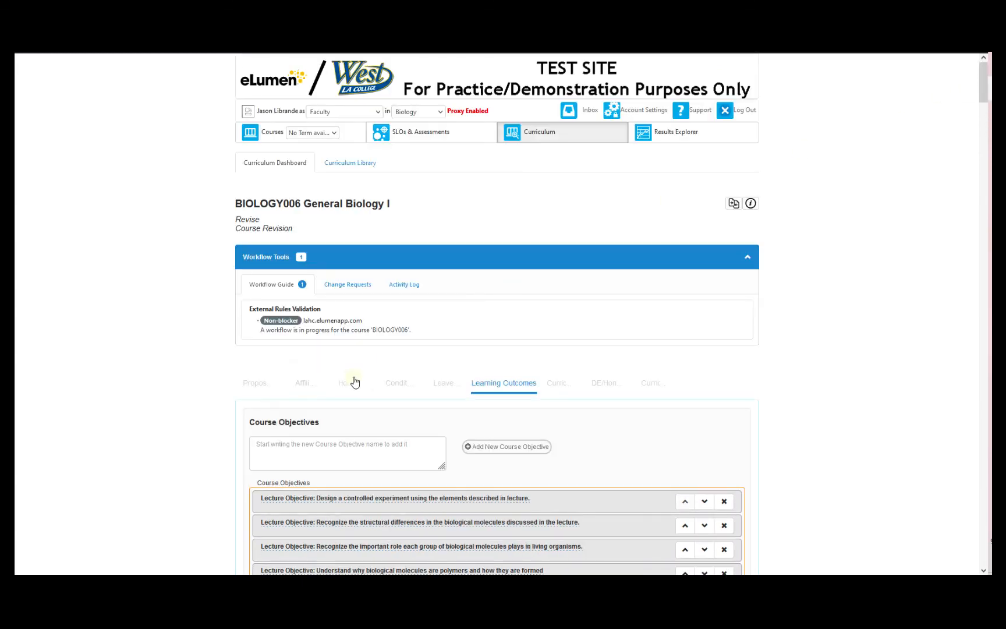
click(258, 383)
scroll(349, 407, down, 1)
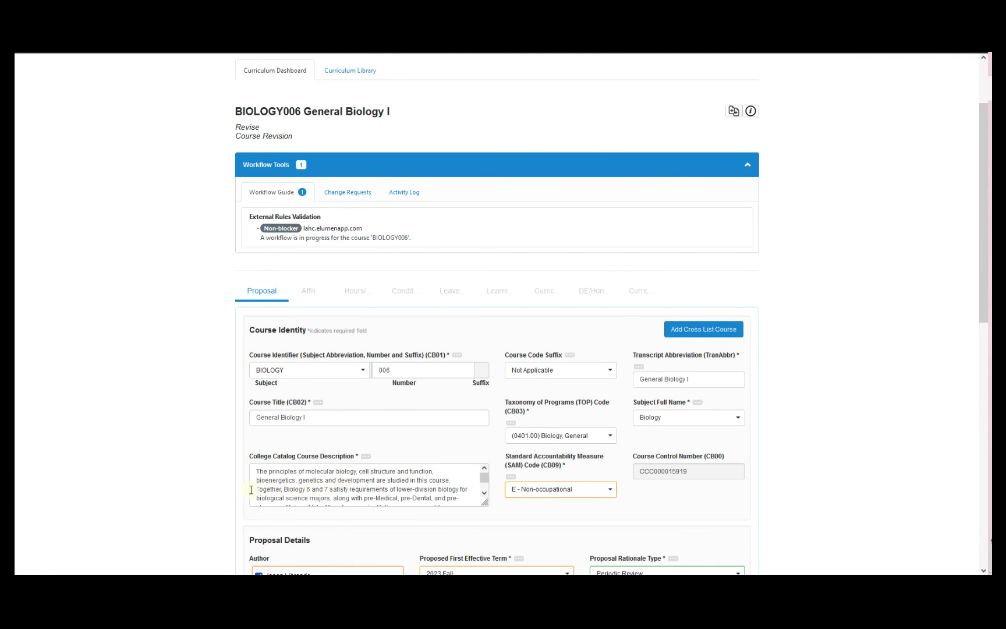
drag(251, 489, 311, 487)
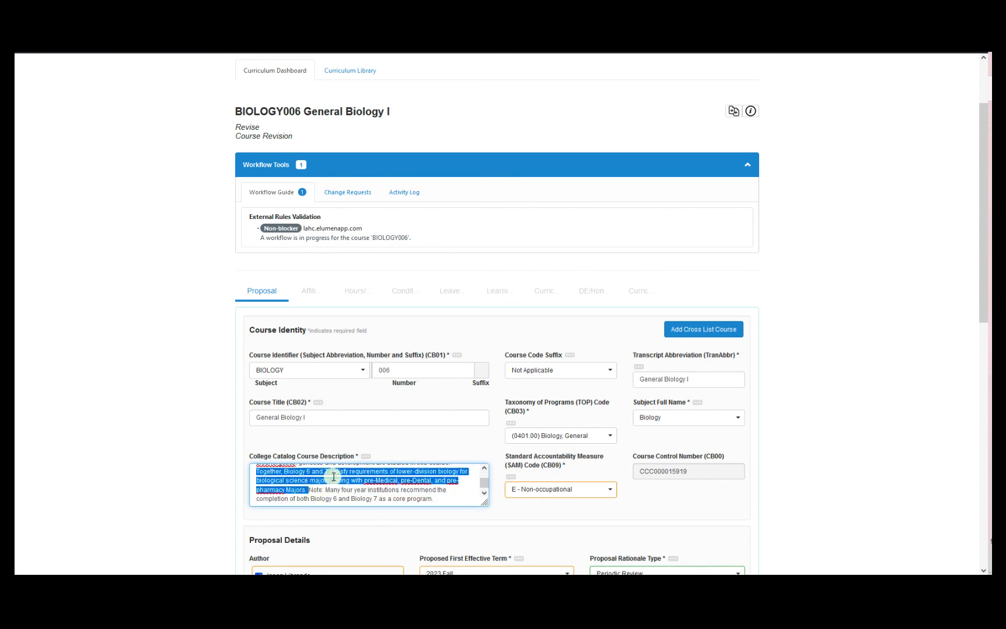
key(BackSpace)
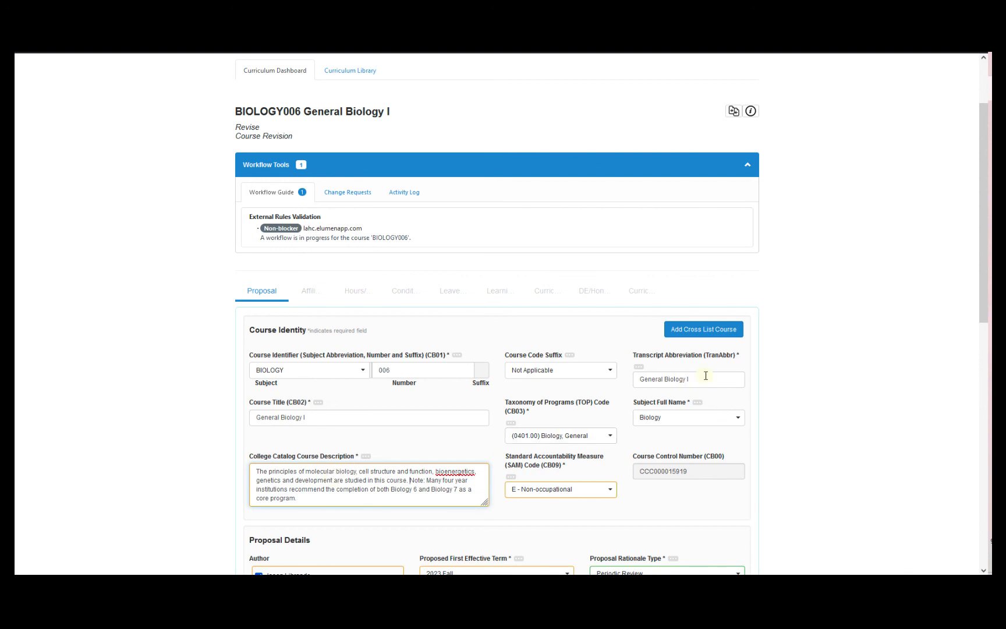
scroll(702, 376, down, 10)
click(643, 547)
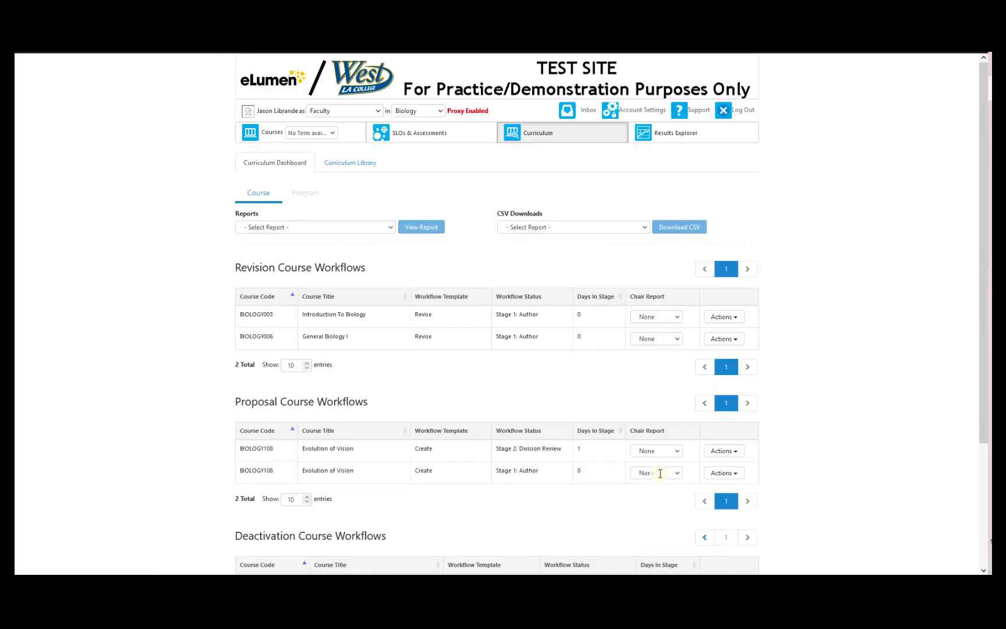
- Review the BIOLOGY006 Change Report, comparing the current and proposed course identity fields, and return to the dashboard
click(730, 340)
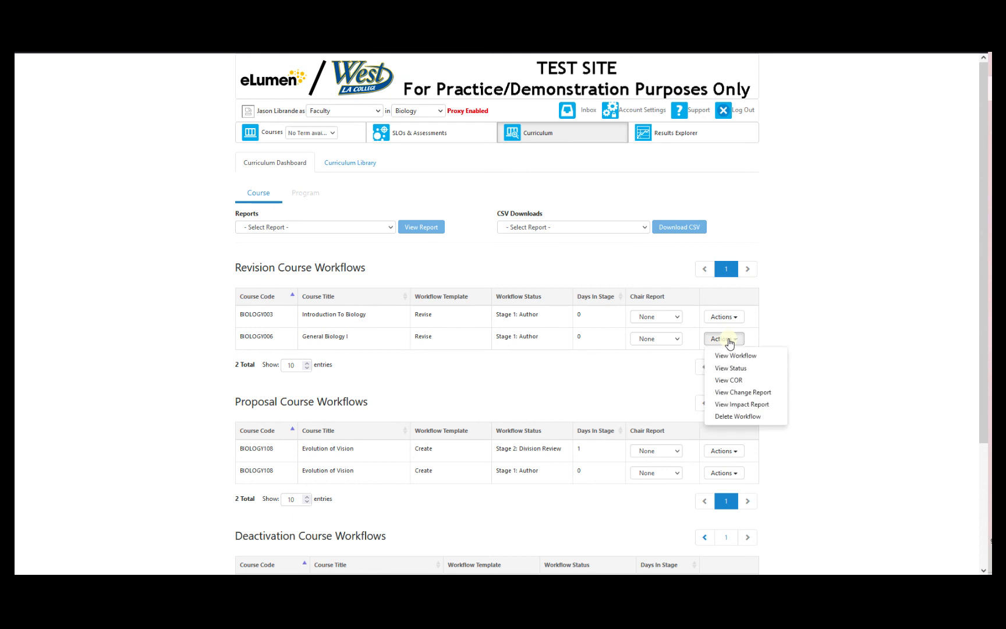
click(731, 392)
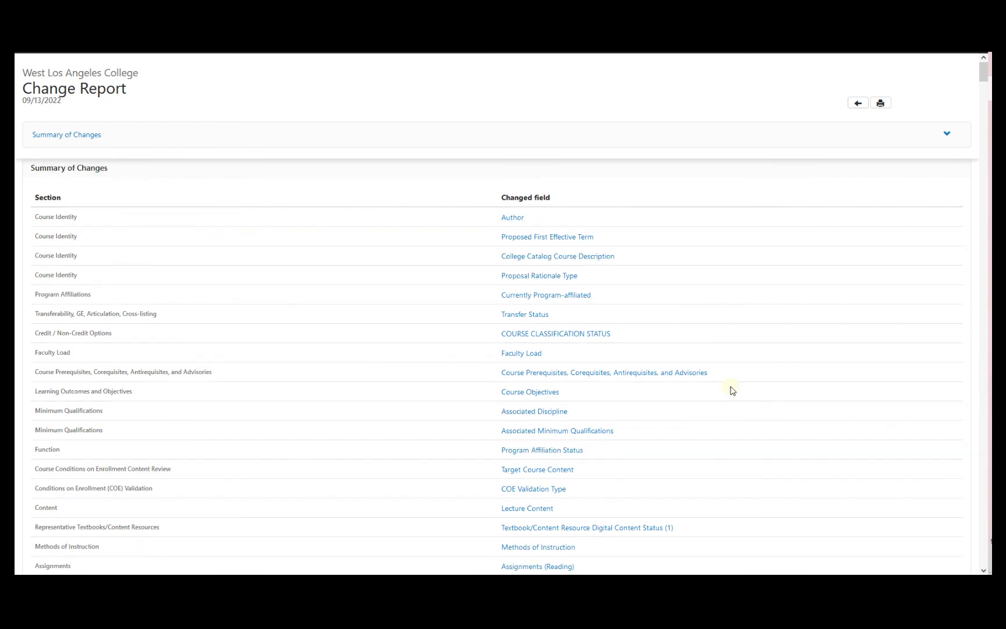
scroll(731, 391, down, 10)
scroll(732, 390, down, 1)
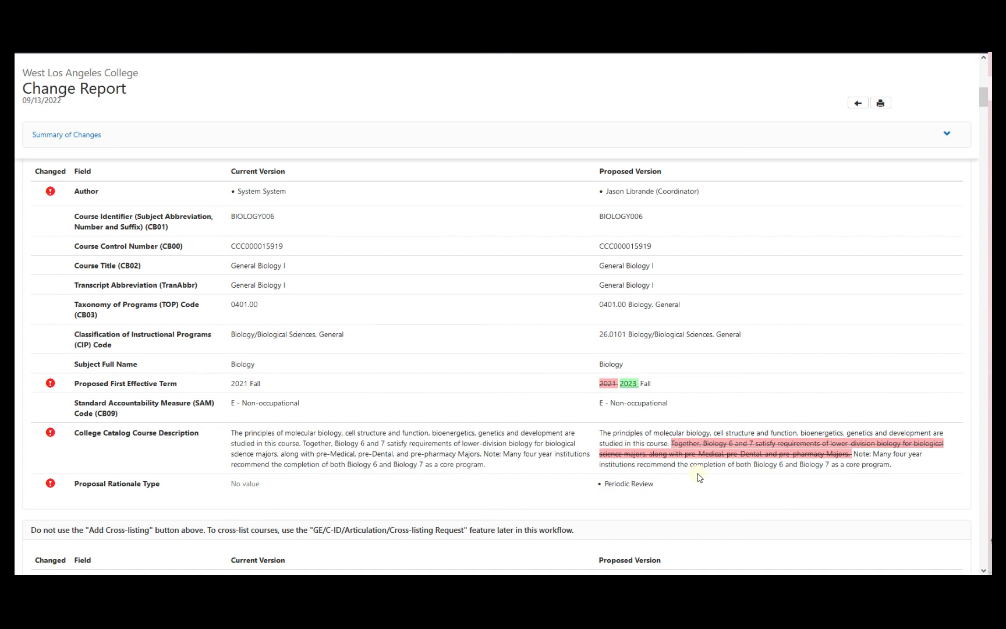
click(857, 103)
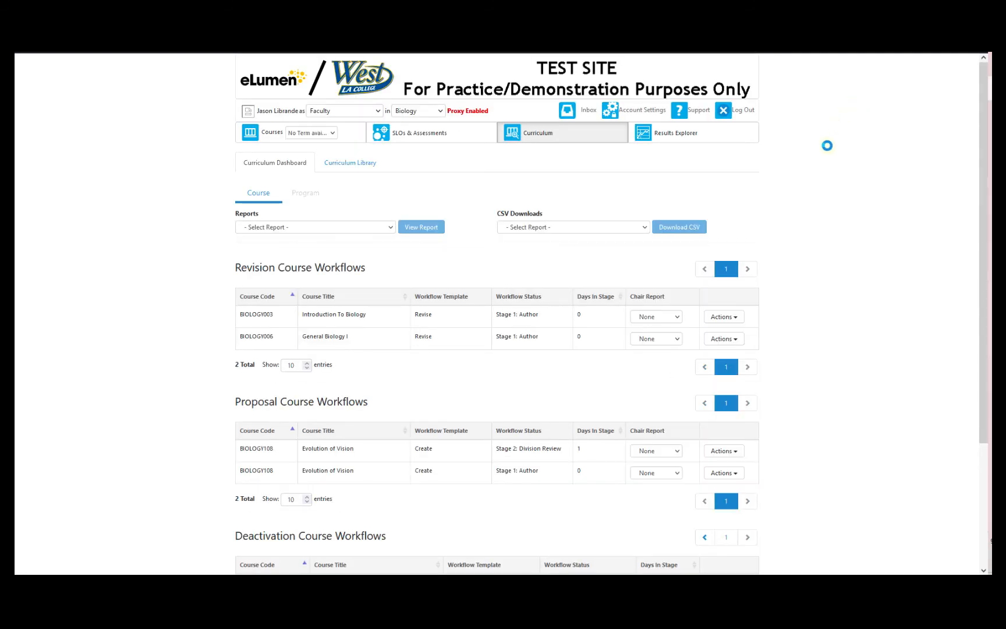
- Reopen the BIOLOGY006 revision workflow and submit it to Stage 2: Division Review
click(735, 339)
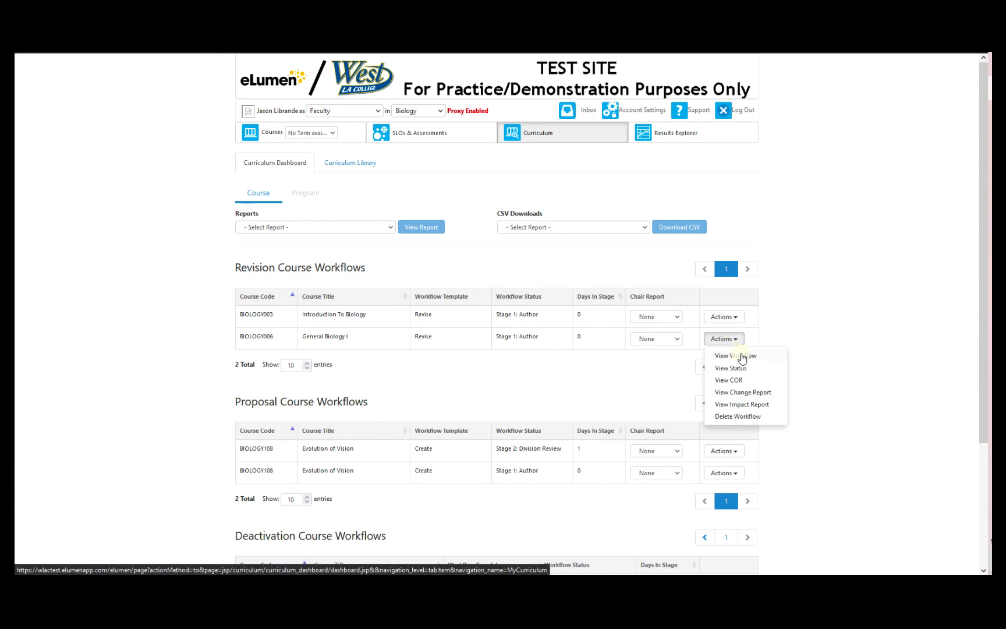
click(736, 356)
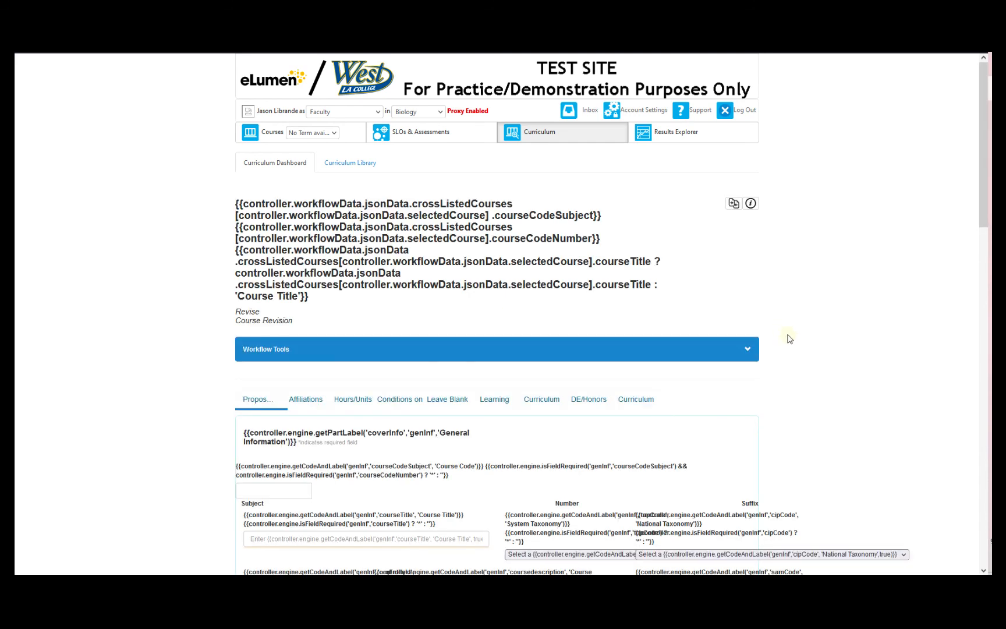
scroll(797, 359, down, 15)
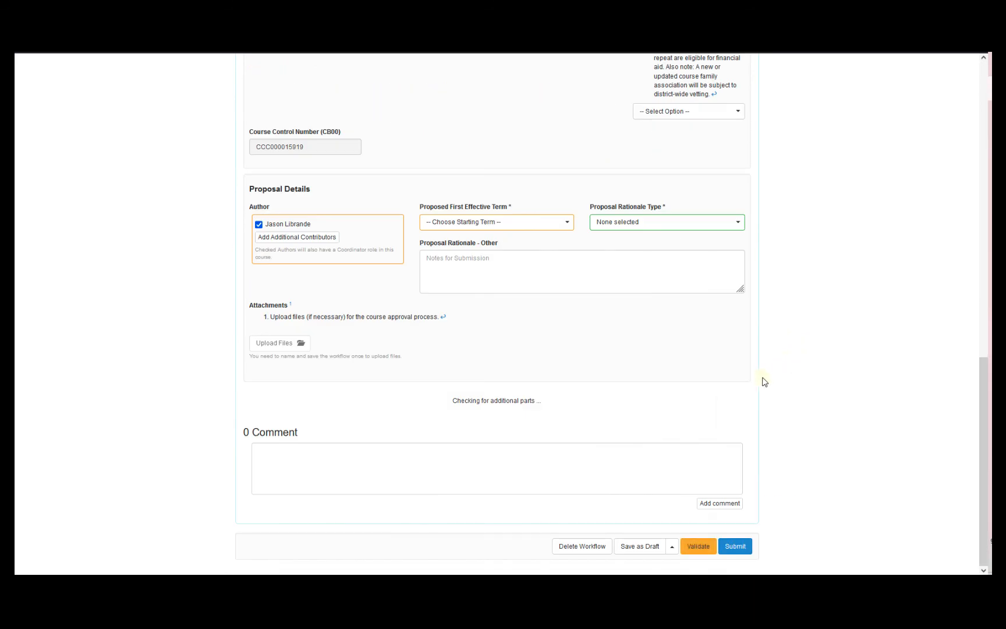
click(749, 545)
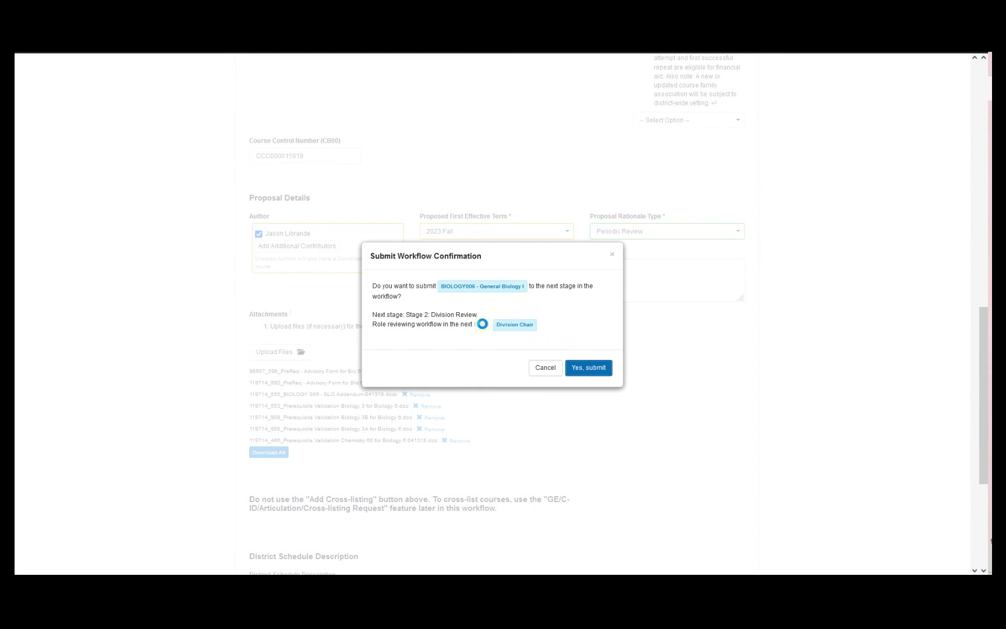
click(588, 371)
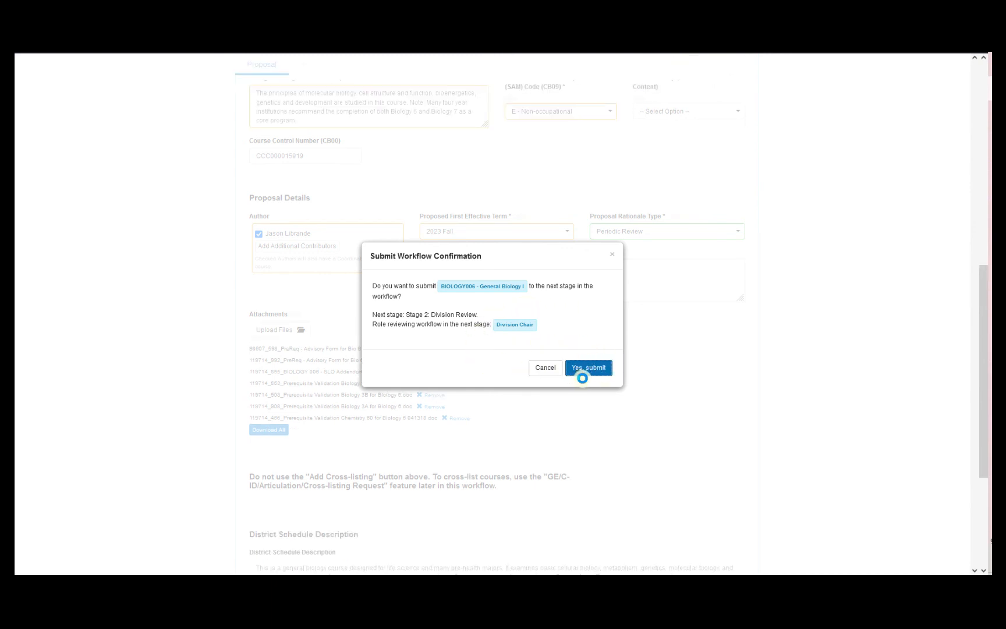